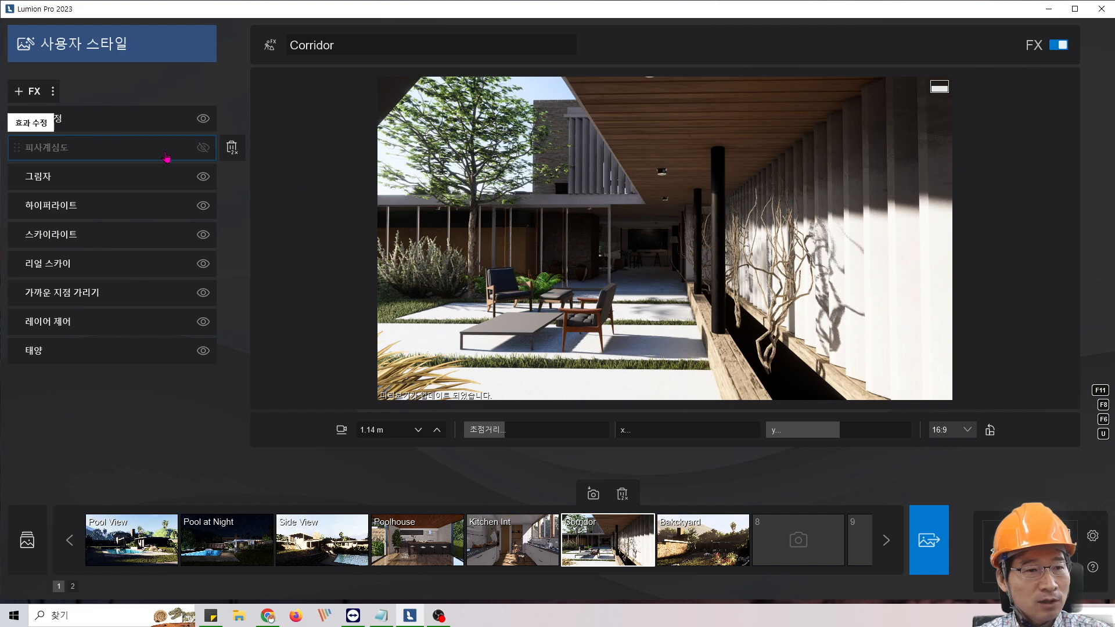
- Enable the depth of field effect on the Corridor photo and turn on its autofocus
left_click(204, 148)
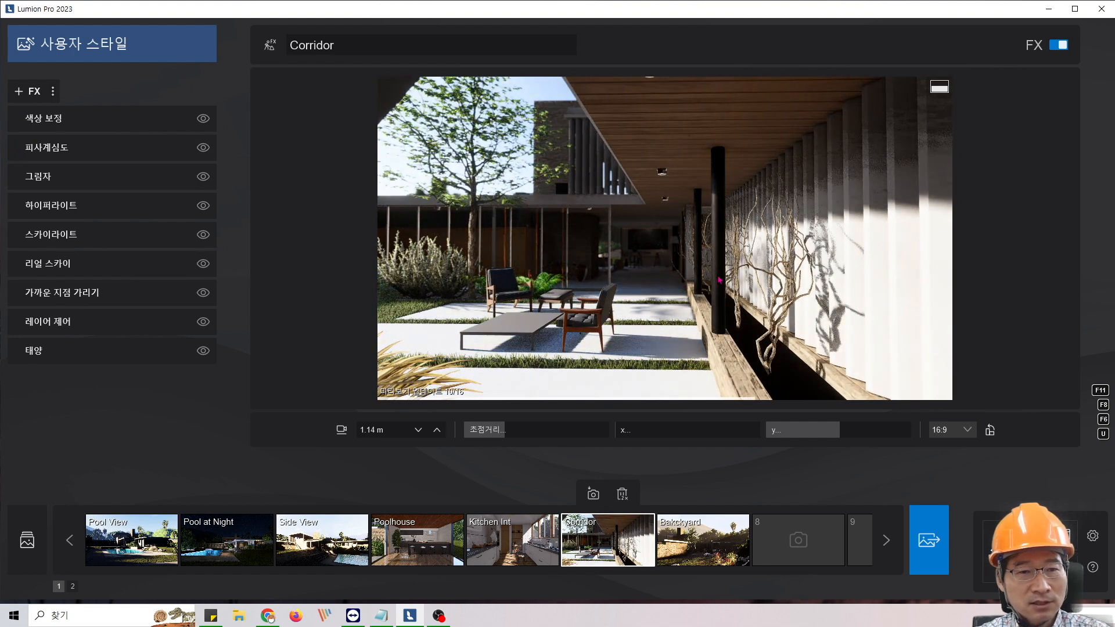
left_click(65, 153)
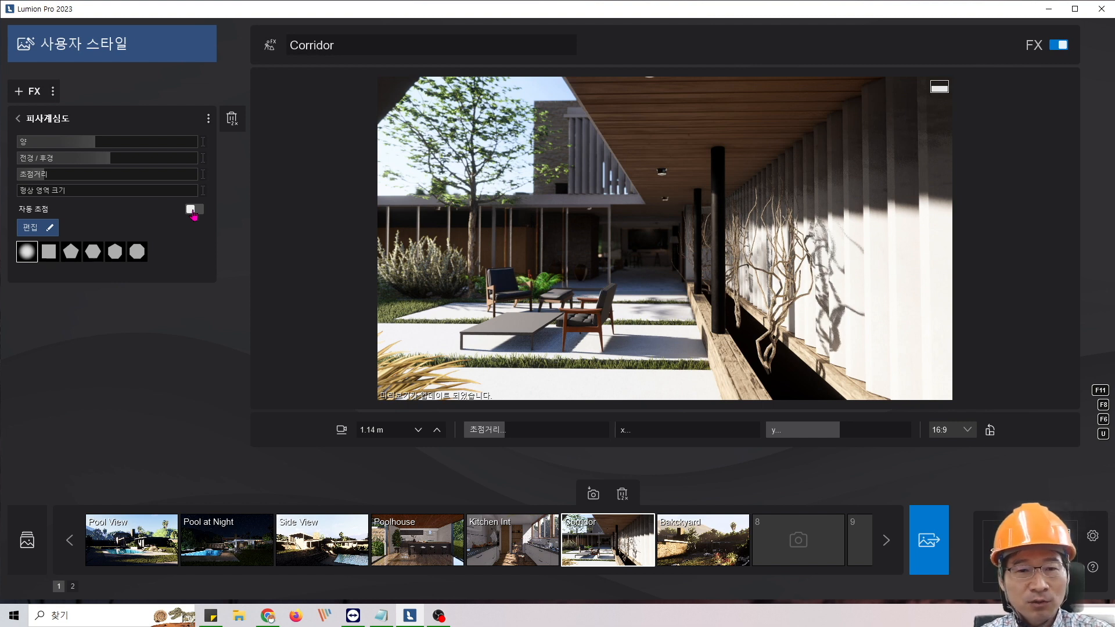
left_click(192, 210)
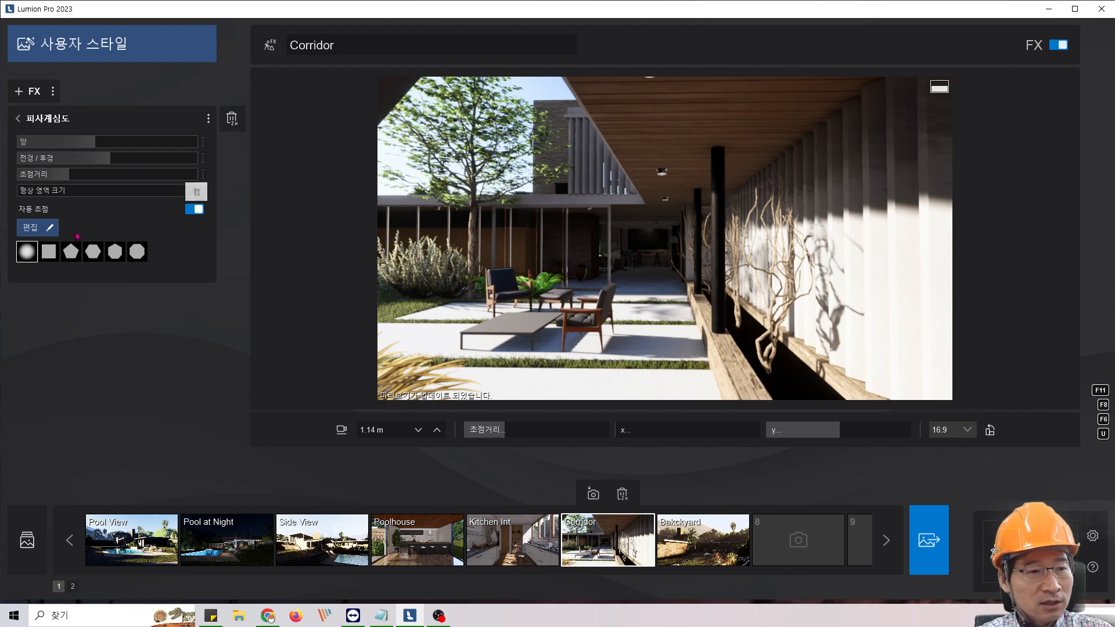
- Set the depth of field focus point on the leather armchair beside the low table
left_click(37, 230)
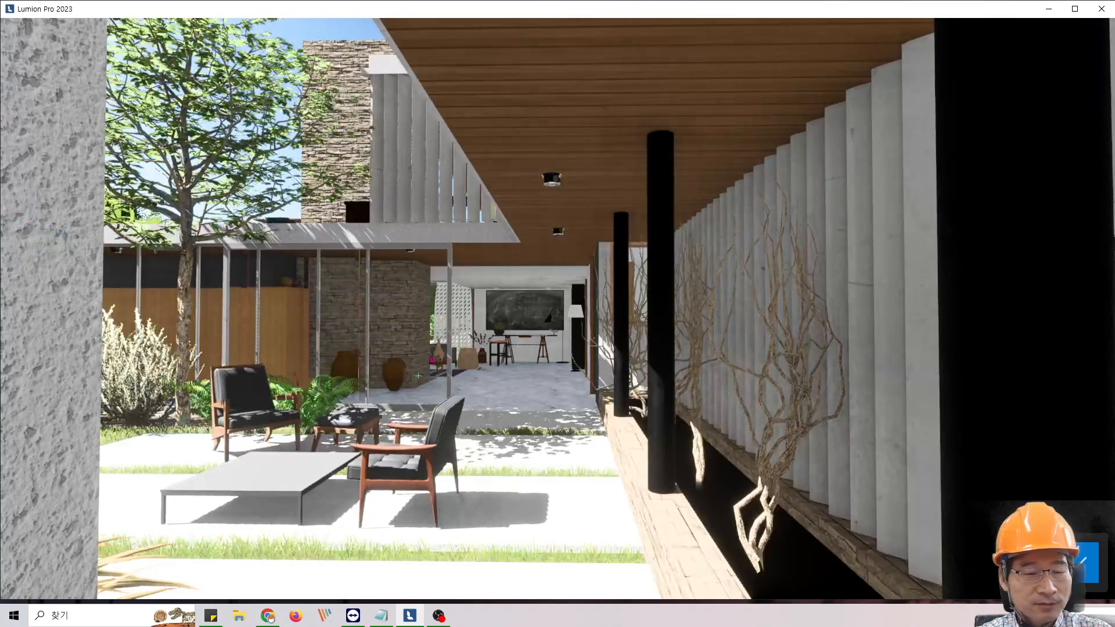
middle_click_drag(418, 376, 418, 304)
scroll(419, 305, "up", 4)
key("s")
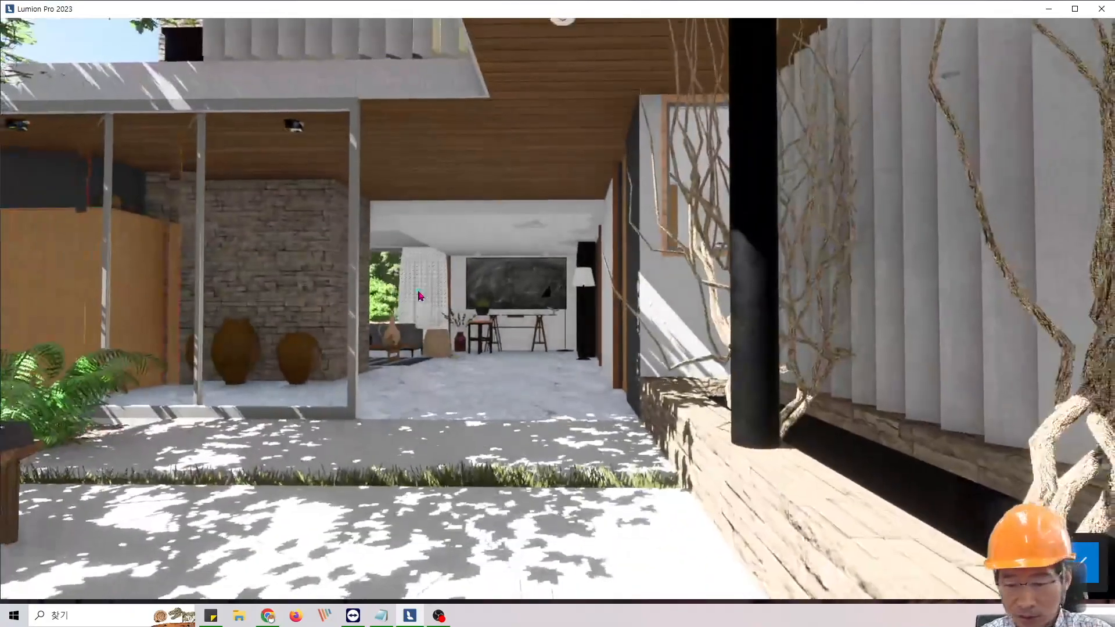
key("a")
key("s")
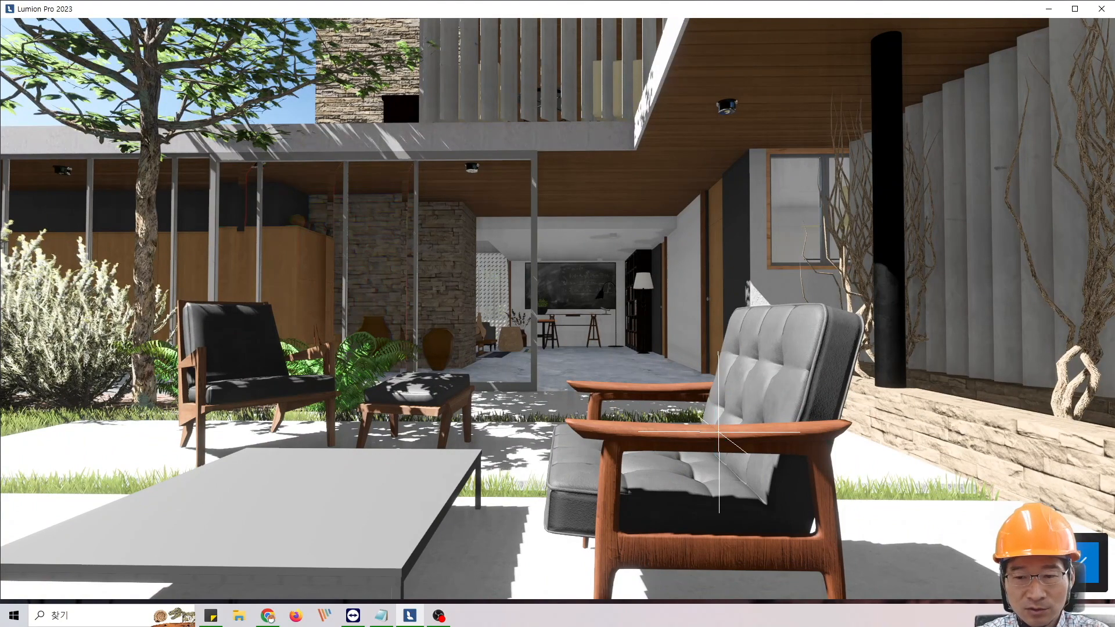
left_click(1080, 575)
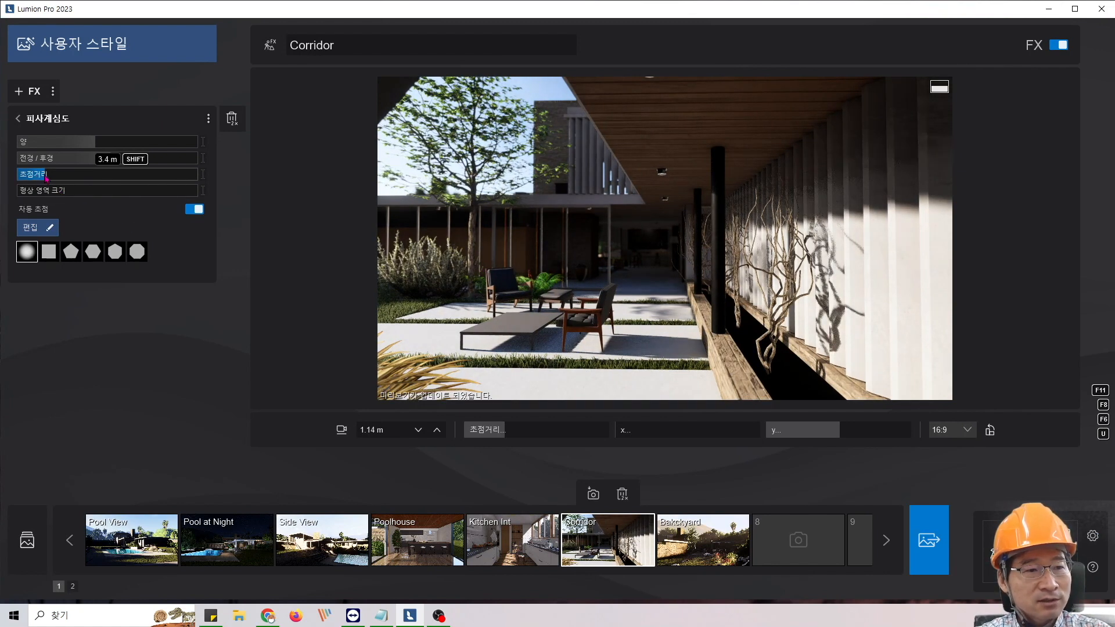
mouse_move(46, 178)
left_mouse_down()
mouse_move(136, 175)
mouse_move(50, 179)
left_mouse_up()
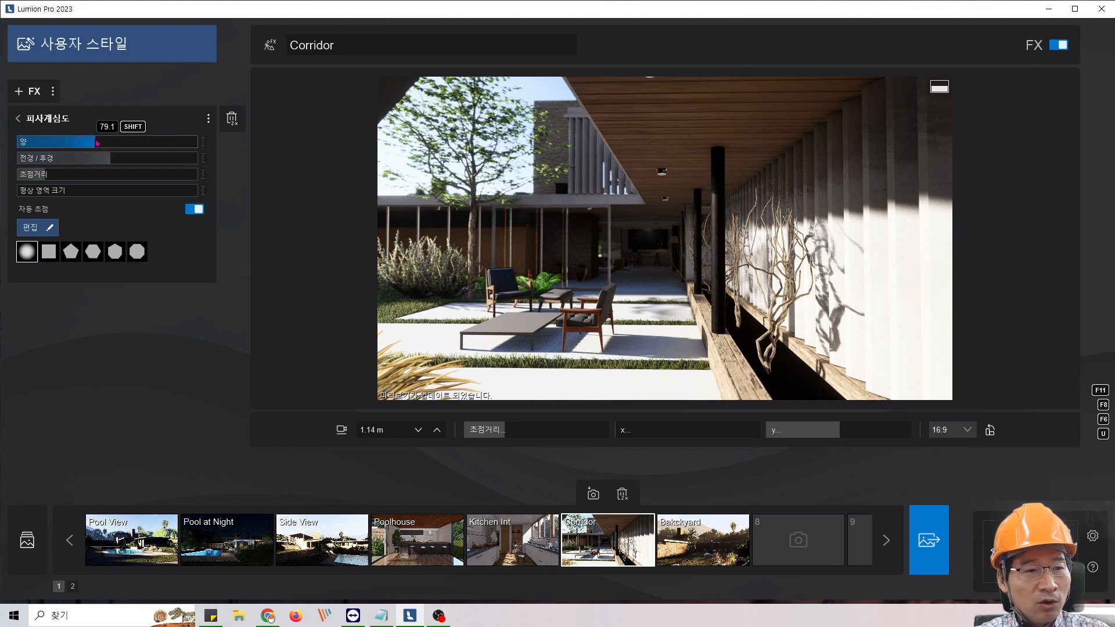
- Compare near-maximum and near-zero depth of field amounts and settle on about 400
left_click_drag(97, 143, 199, 144)
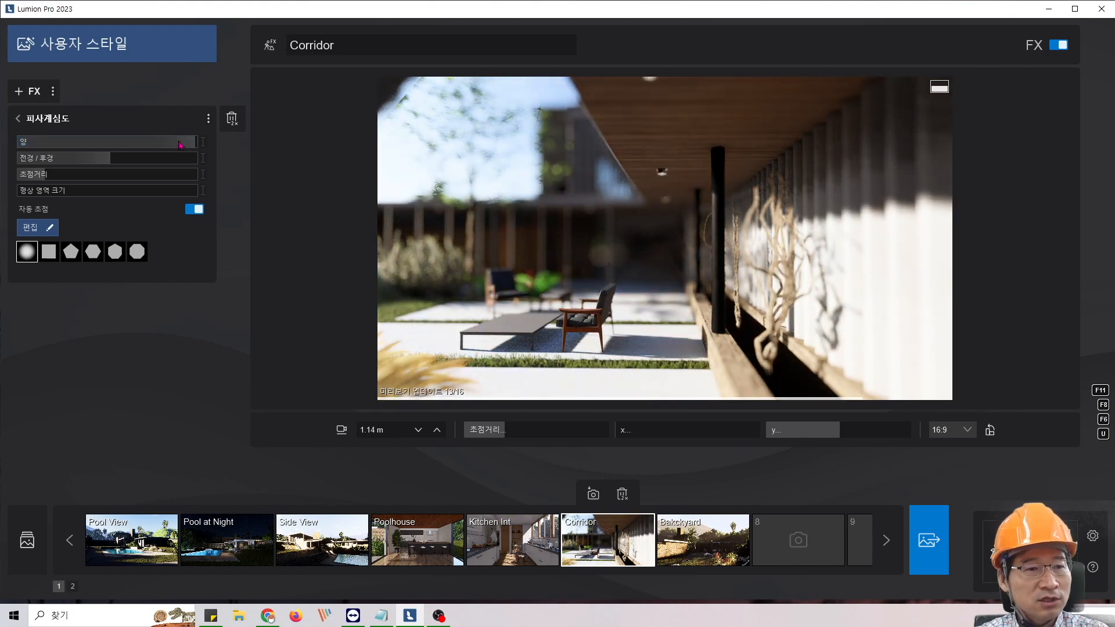
left_click_drag(120, 142, 28, 142)
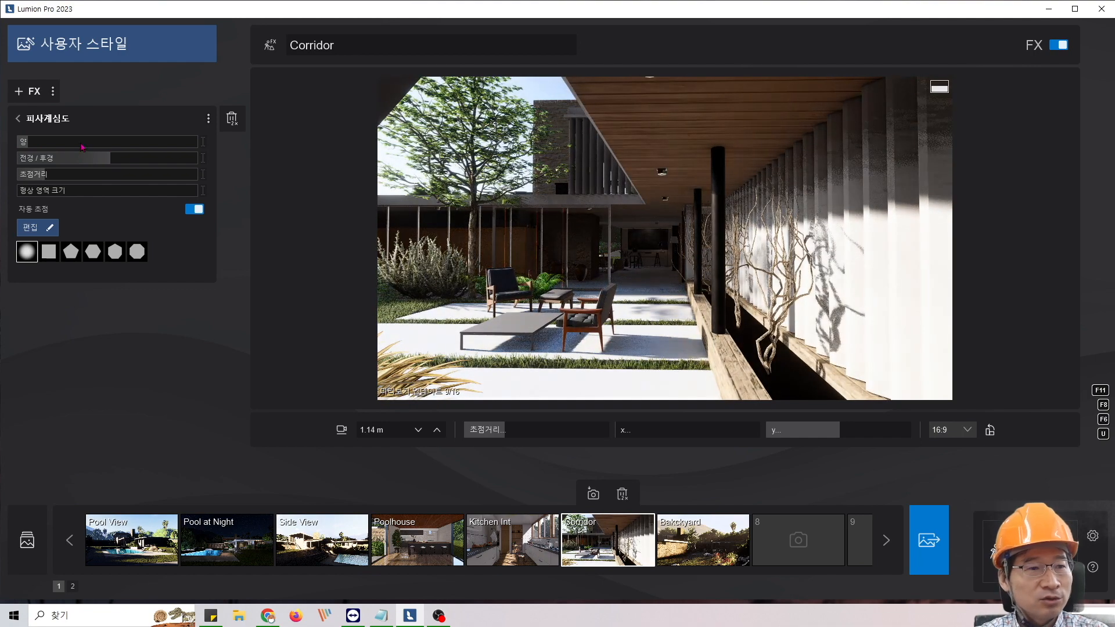
left_click(176, 143)
left_click_drag(176, 149, 139, 145)
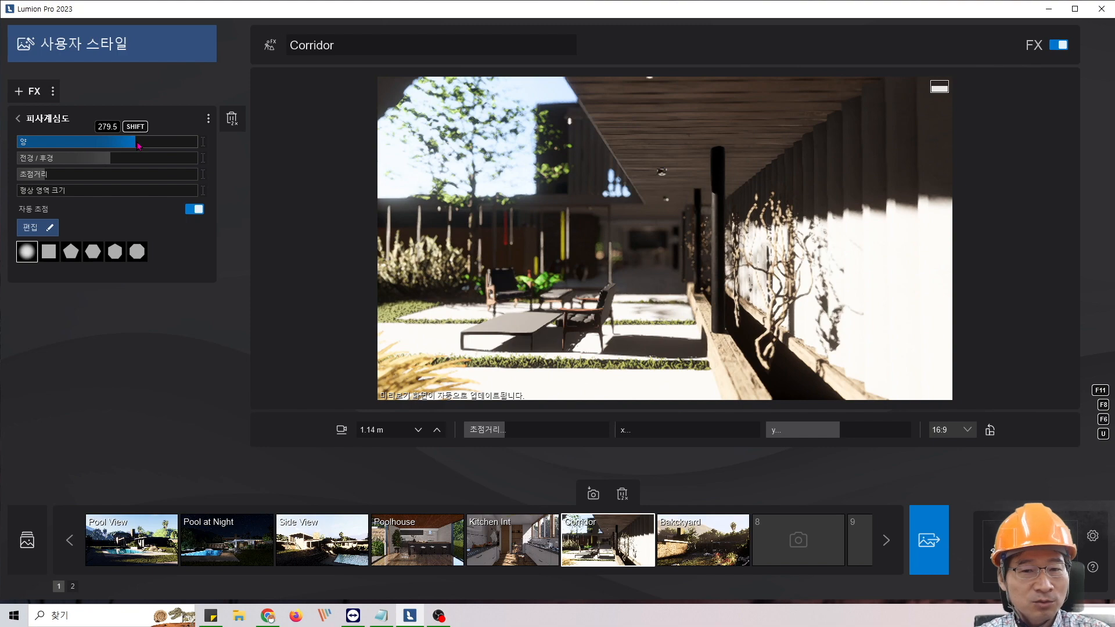
left_click(153, 142)
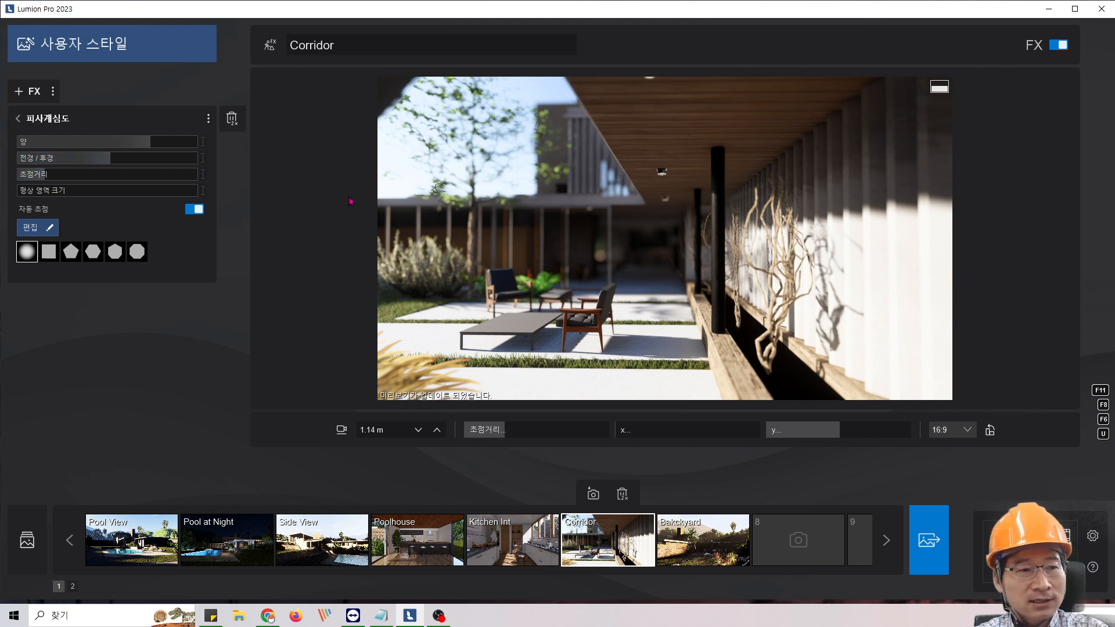
- Test the foreground/background blur balance at both extremes and set it to about 0.4
left_click_drag(111, 161, 198, 161)
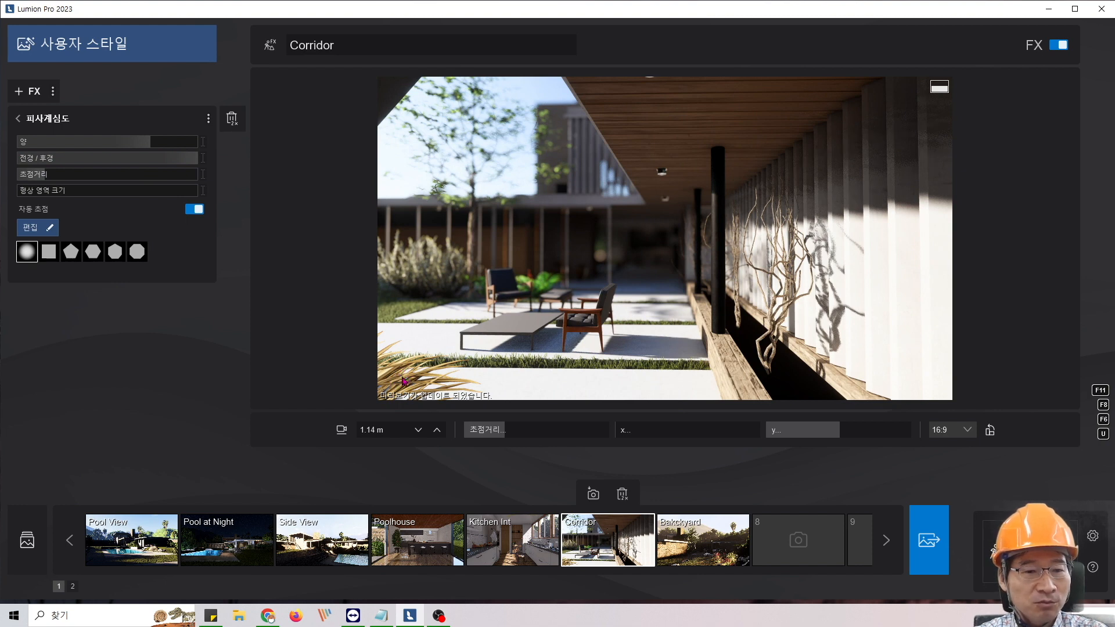
left_click_drag(197, 158, 17, 164)
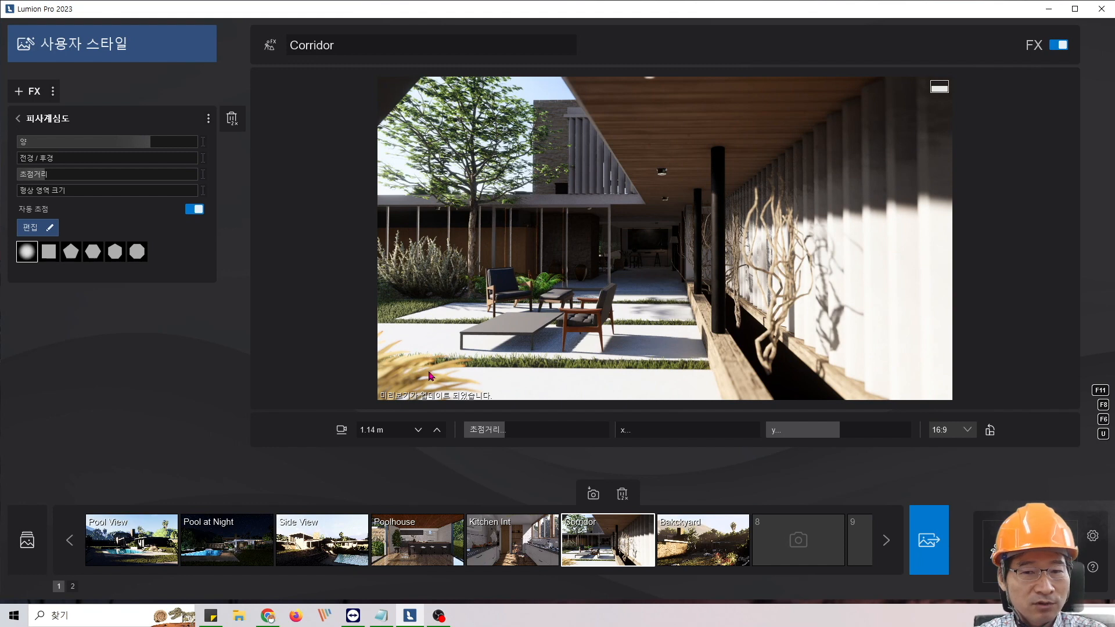
left_click(83, 159)
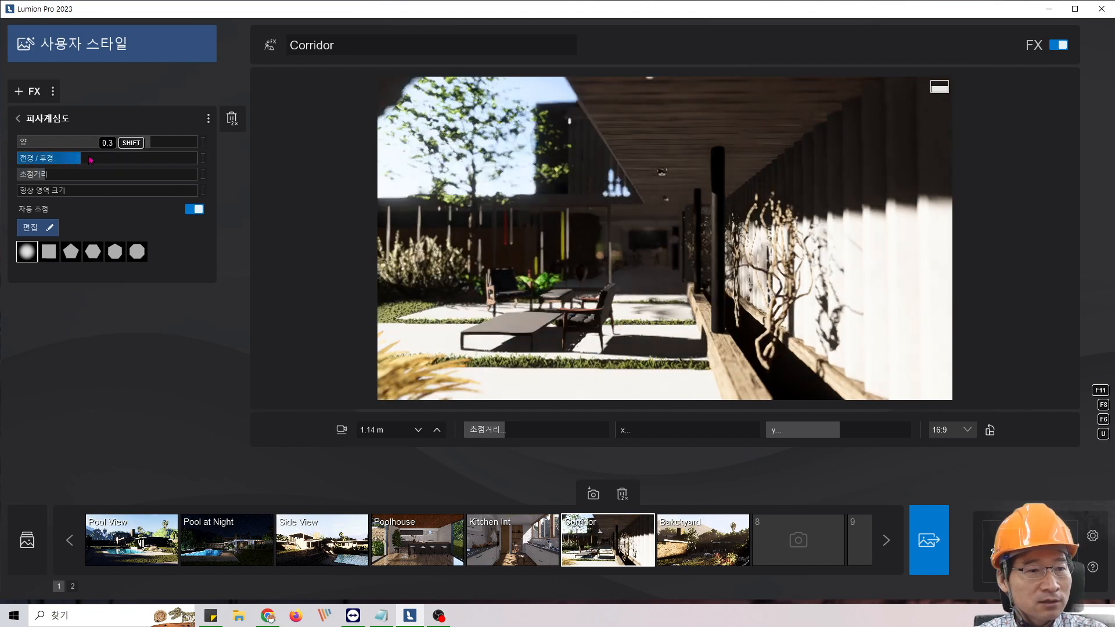
left_click_drag(84, 159, 89, 160)
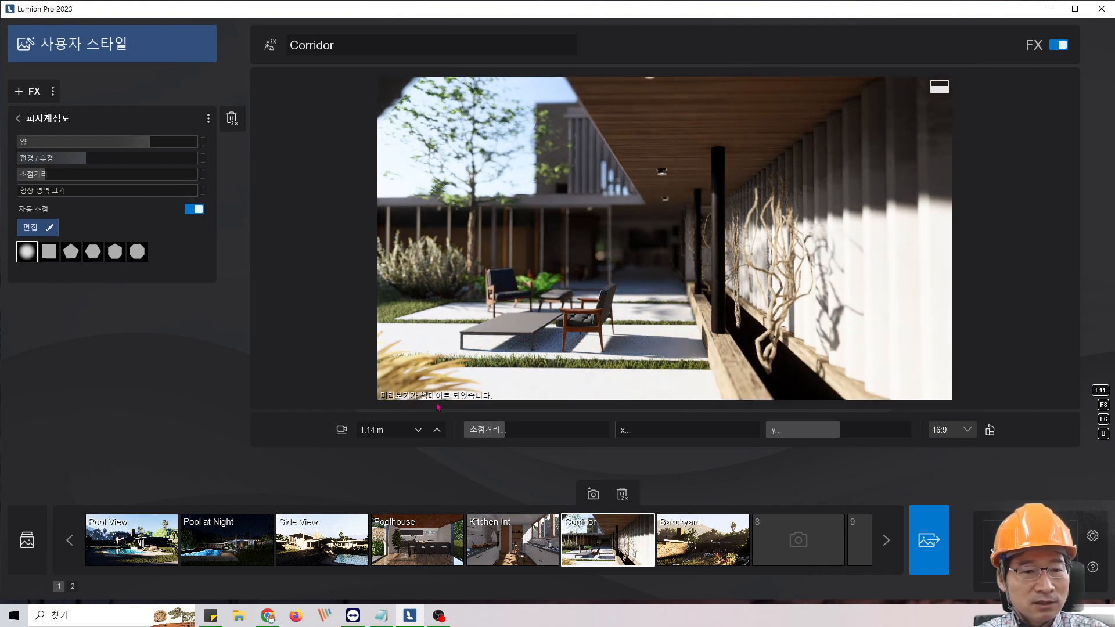
mouse_move(158, 144)
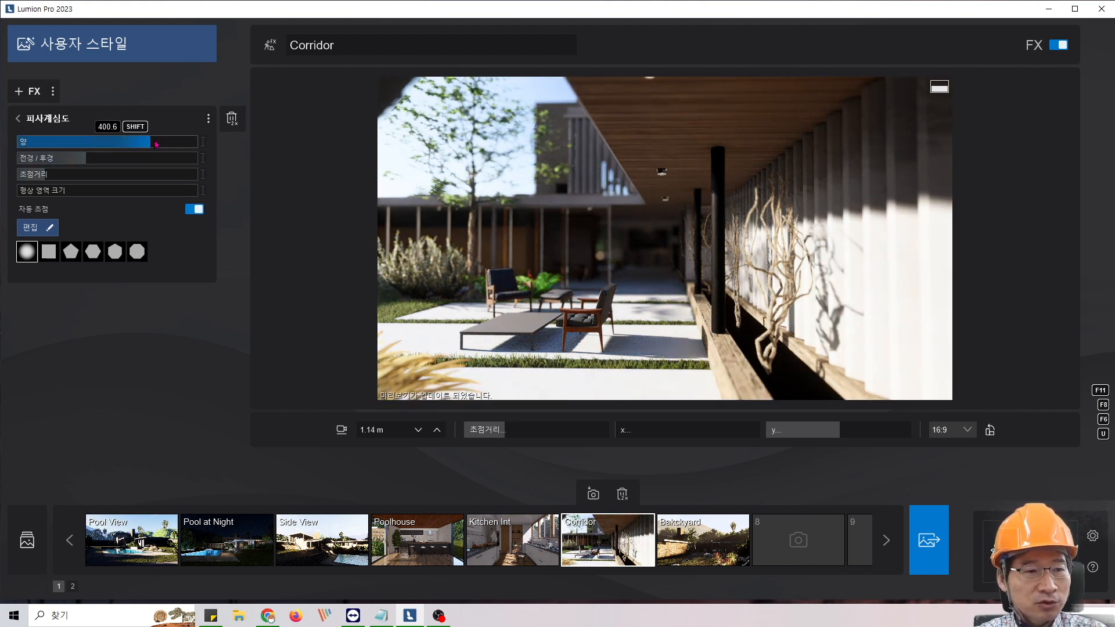
mouse_move(88, 160)
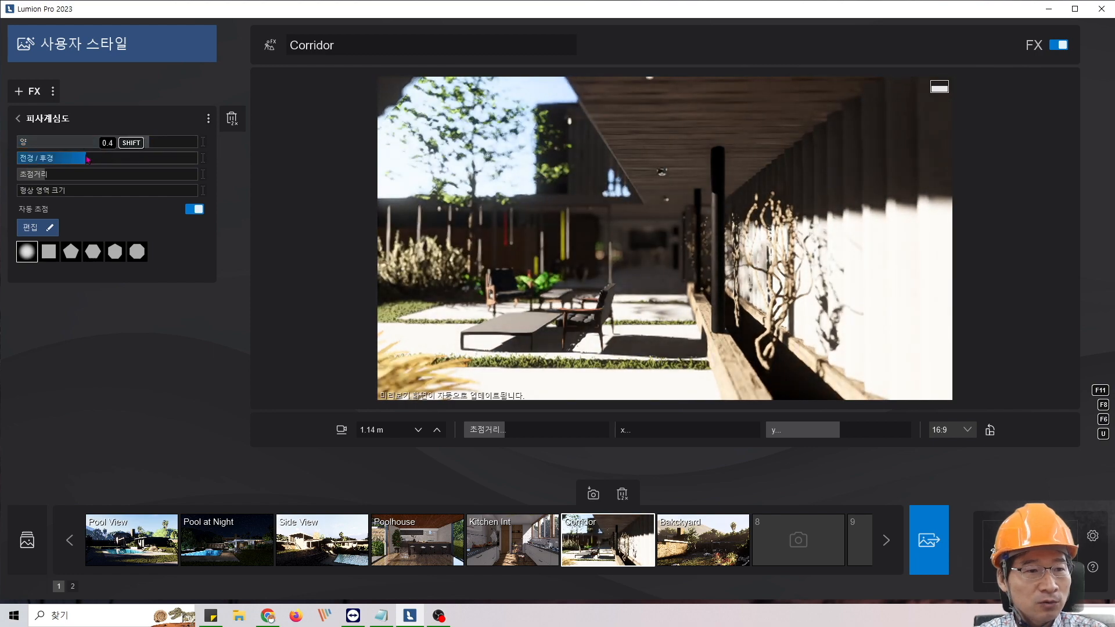
- Compare the foreground/background balance at 1.0 and near zero again, returning it to slightly below the middle
left_click_drag(88, 160, 200, 158)
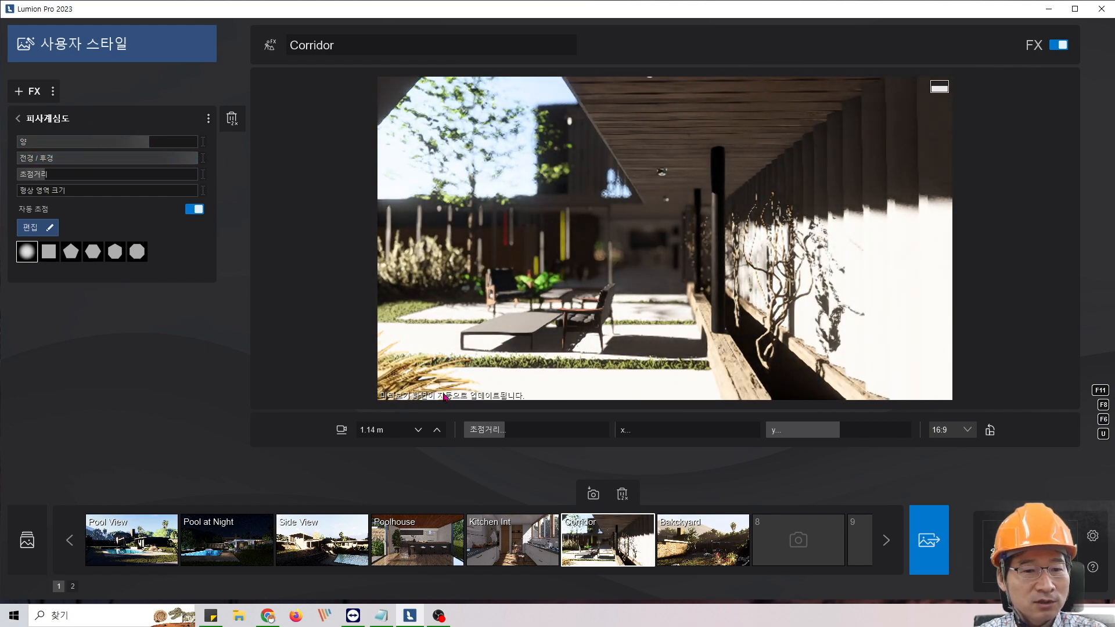
mouse_move(113, 160)
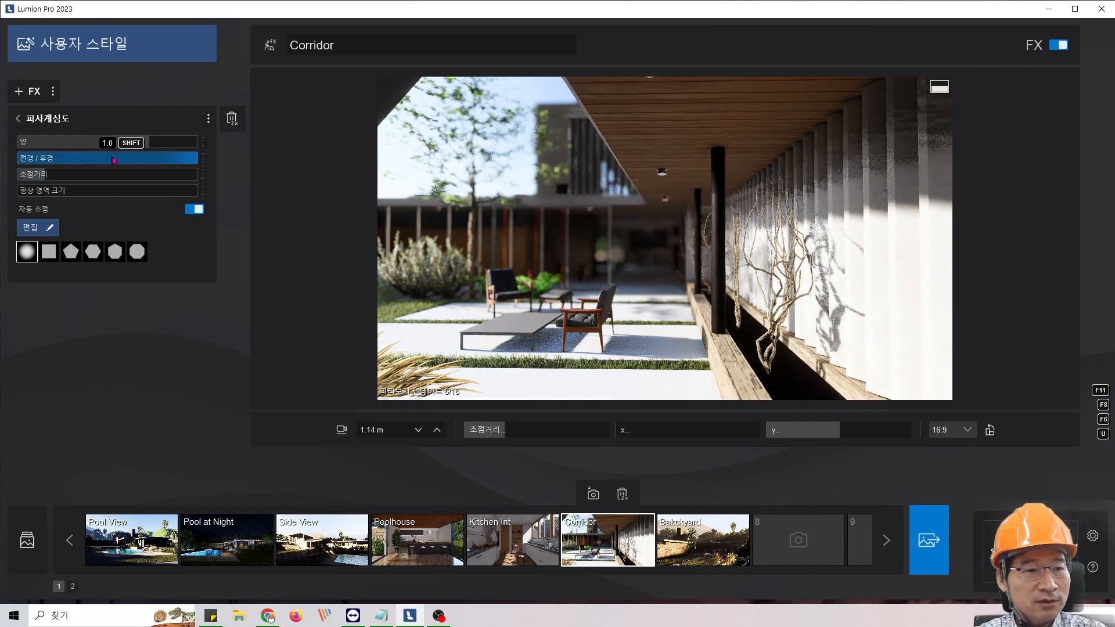
left_click(125, 161)
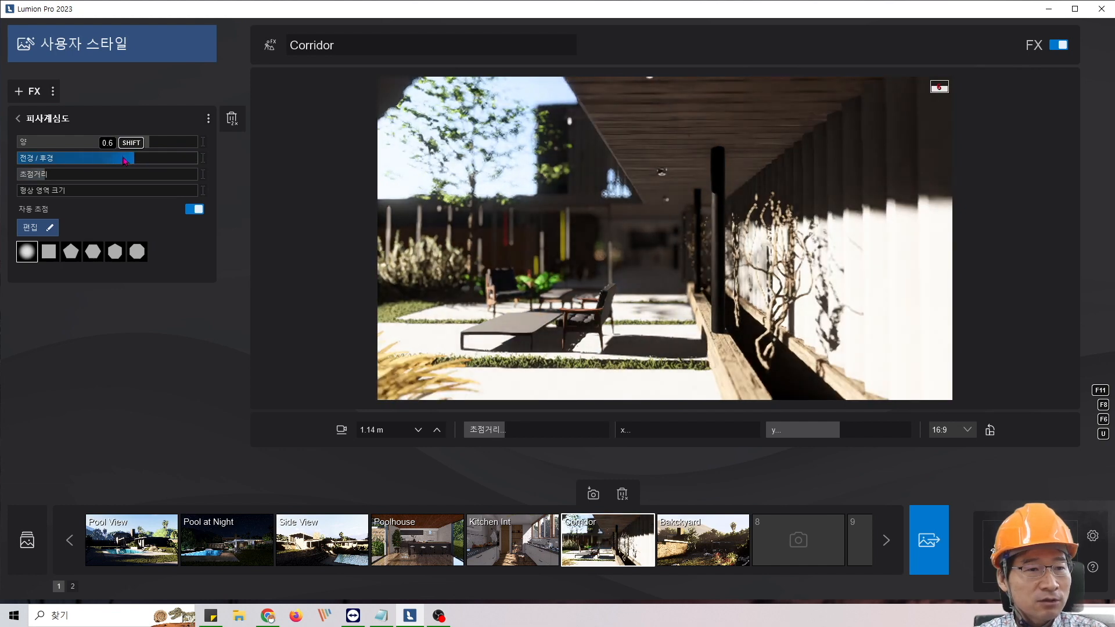
left_click_drag(124, 161, 356, 166)
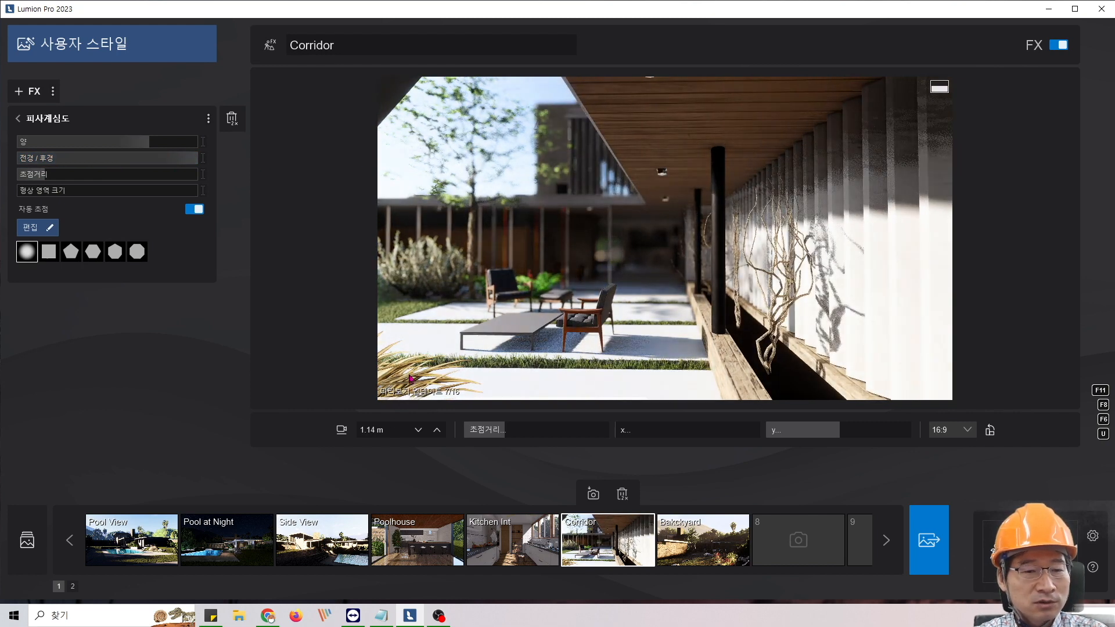
left_click_drag(194, 161, 24, 166)
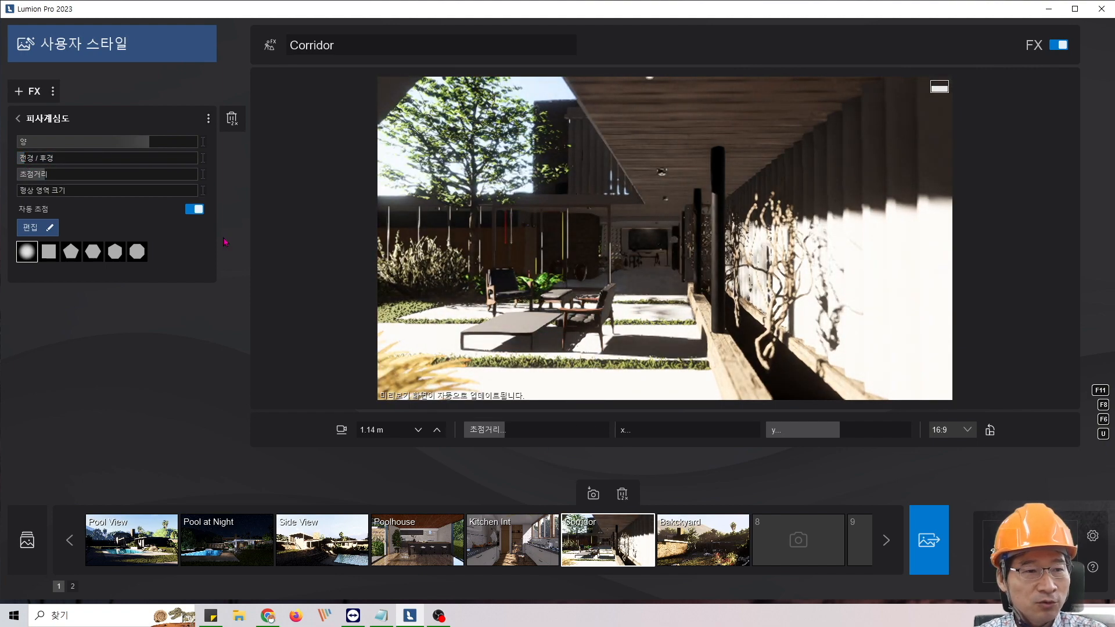
left_click_drag(38, 164, 94, 160)
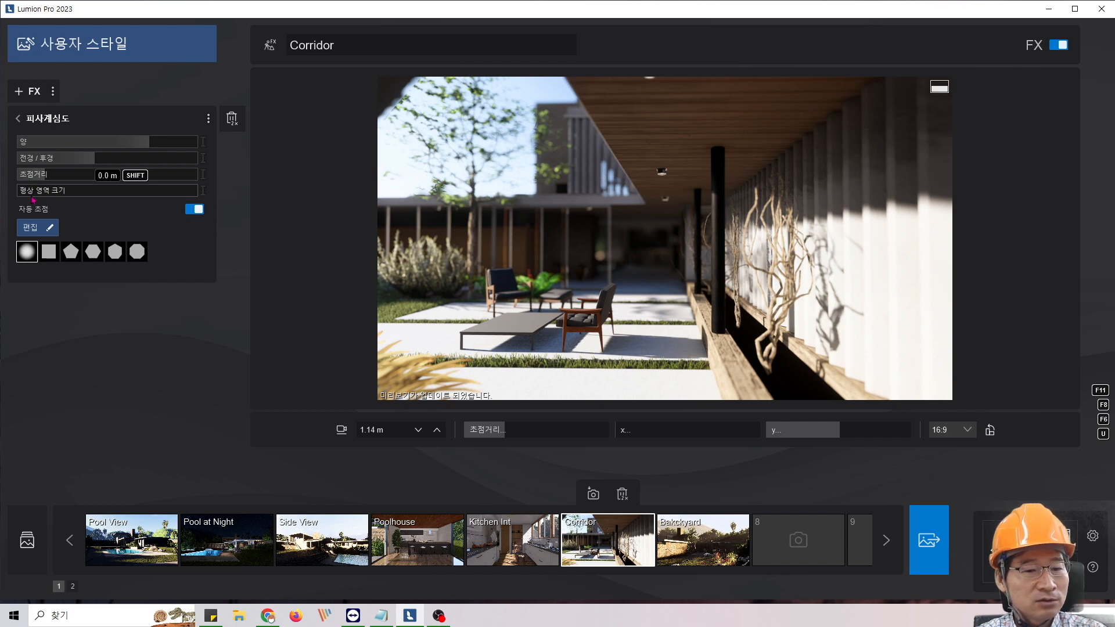
- Try the sharp area size at its maximum and reduce it to about 1.3 m
left_click(377, 619)
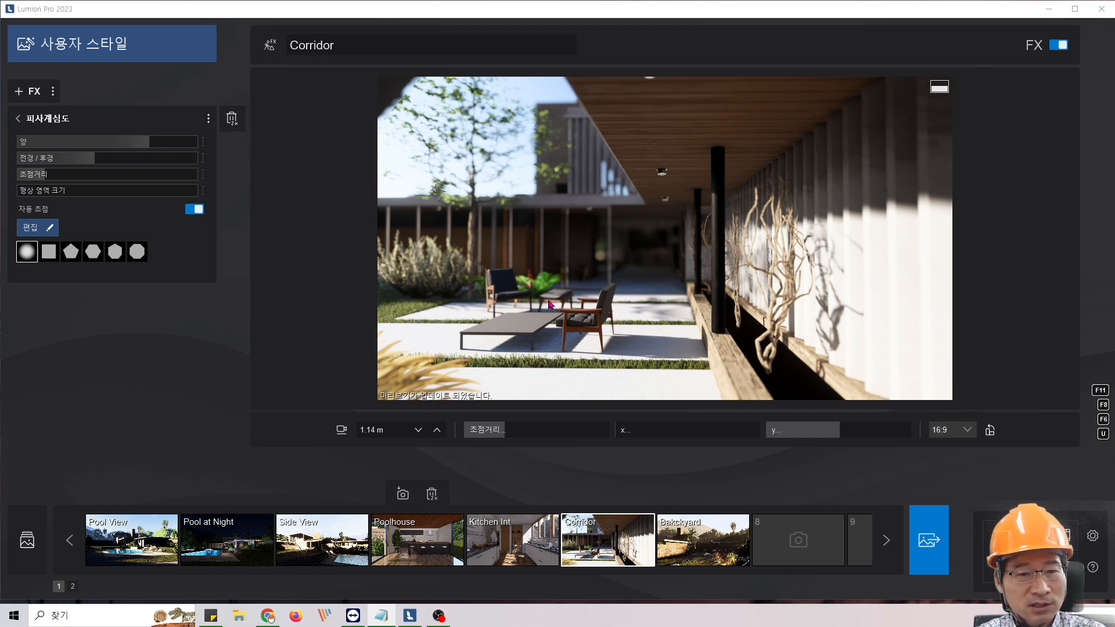
left_click(27, 193)
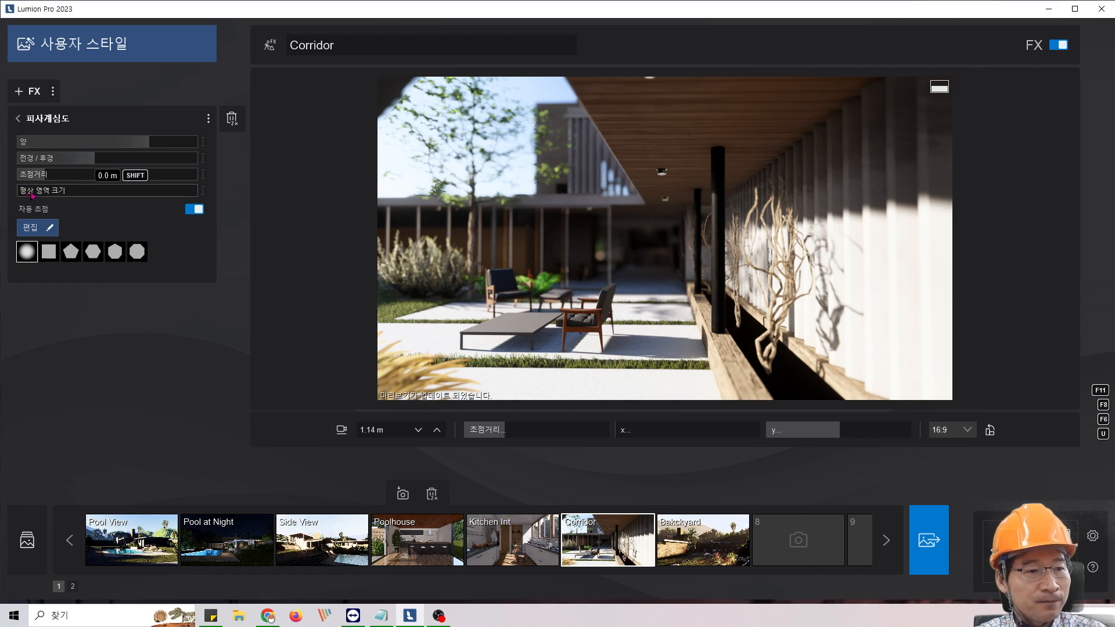
left_click_drag(50, 195, 212, 200)
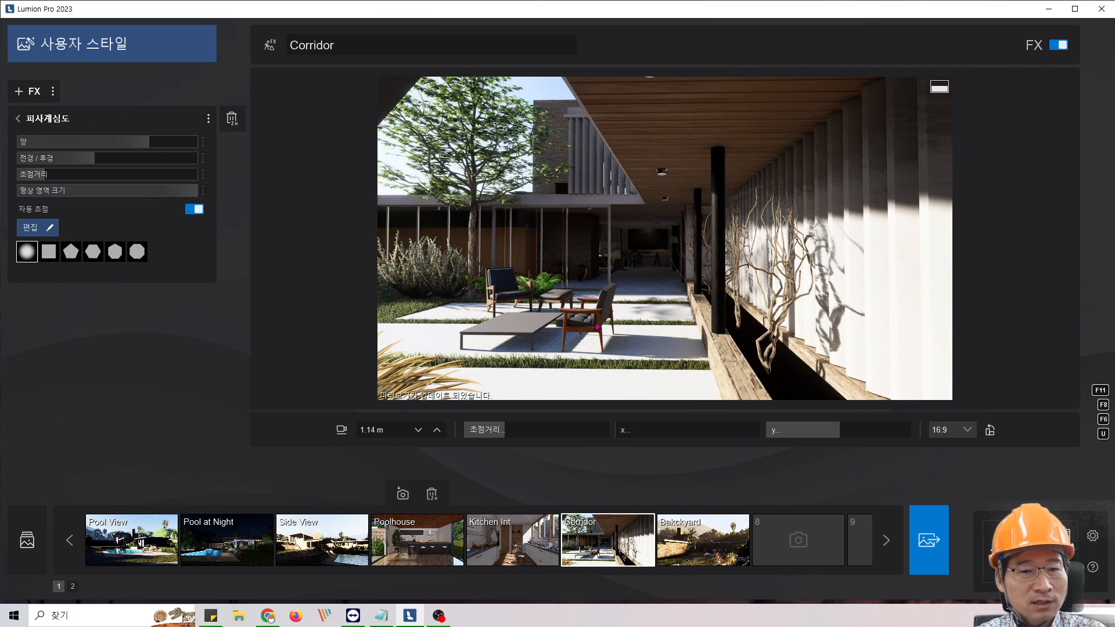
left_click_drag(197, 190, 62, 196)
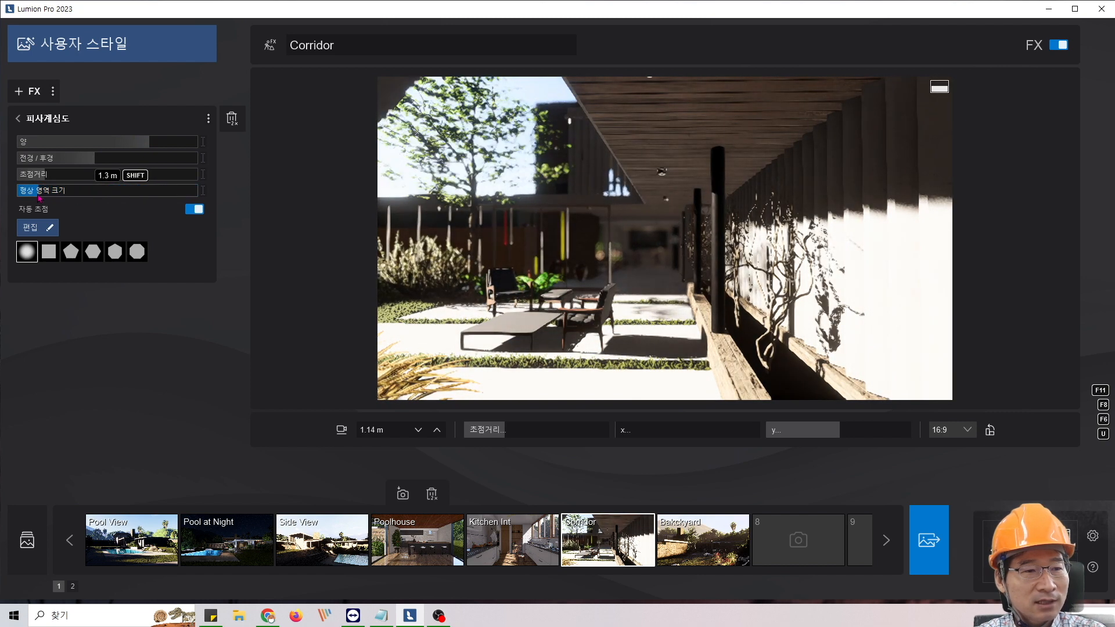
- Test the foreground/background balance at zero, set it to its maximum, and raise the depth of field amount almost to its maximum
left_click_drag(149, 141, 162, 142)
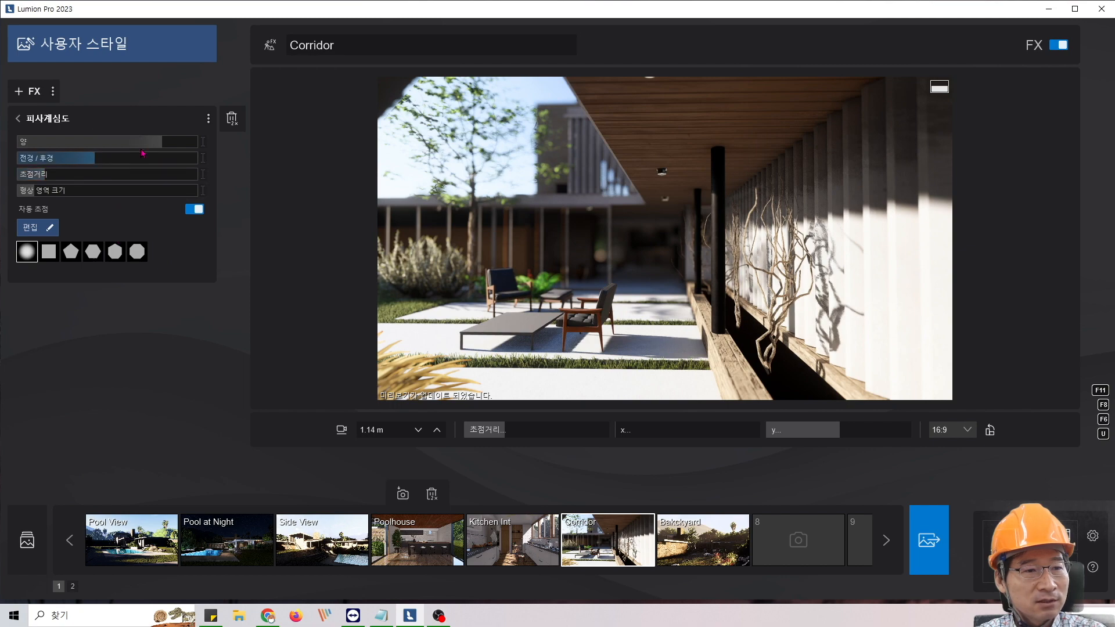
left_click_drag(93, 158, 3, 158)
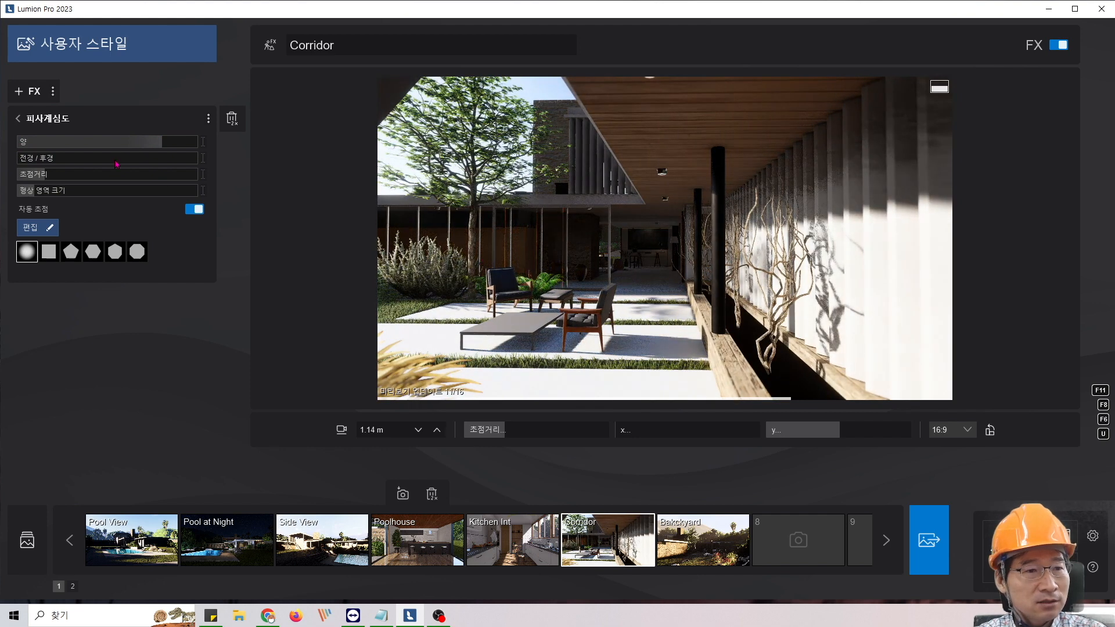
left_click_drag(115, 158, 221, 160)
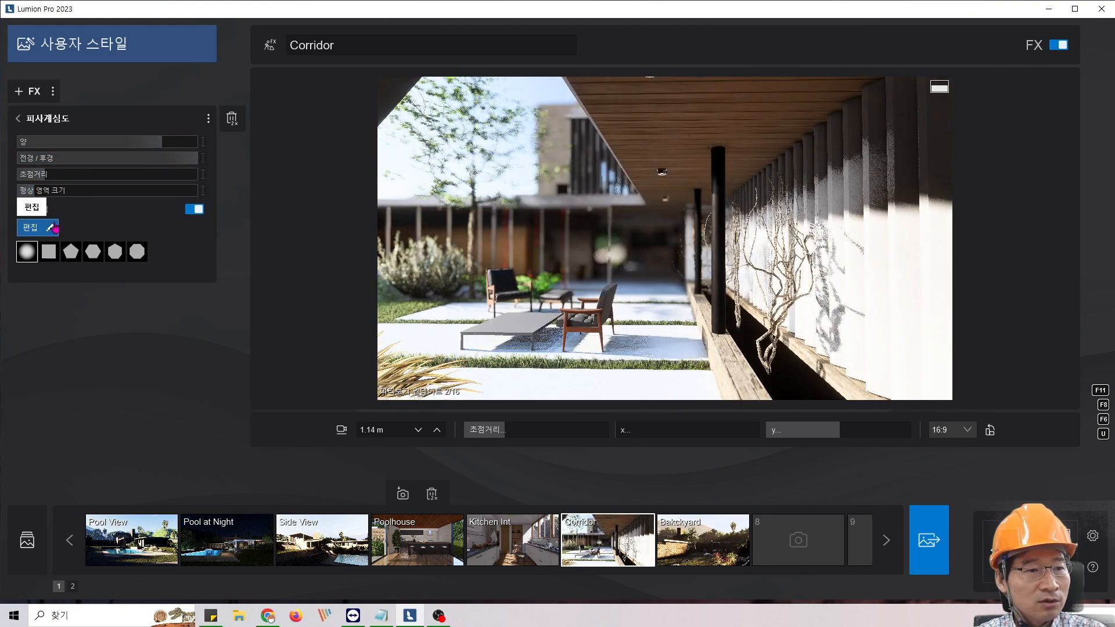
left_click_drag(162, 142, 191, 142)
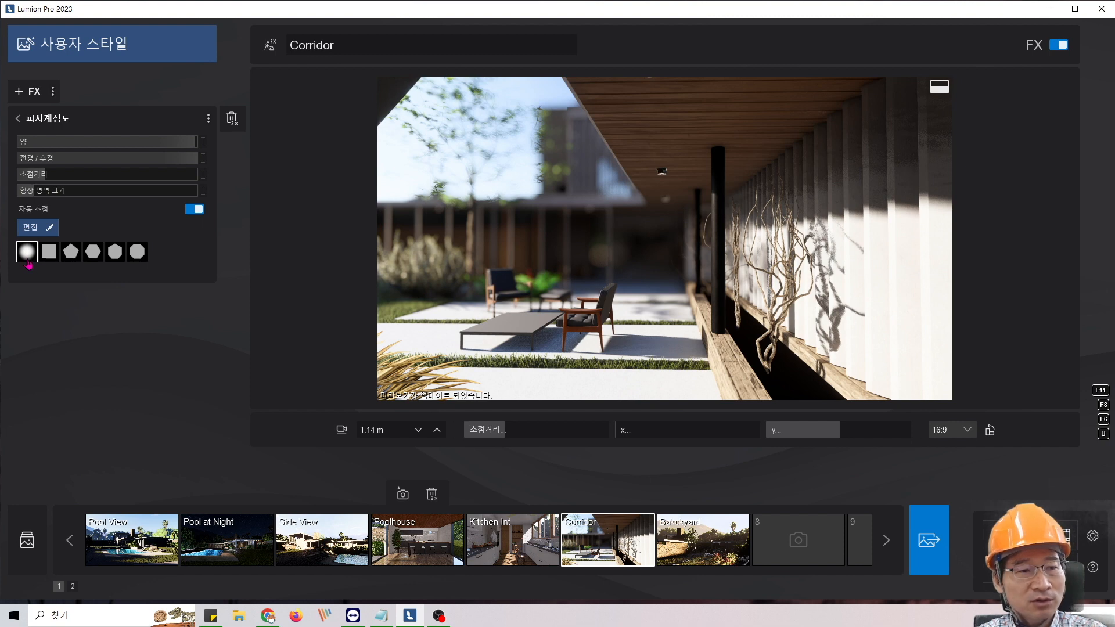
- Try the hexagonal and octagonal bokeh shapes and select the heptagonal one
left_click(94, 254)
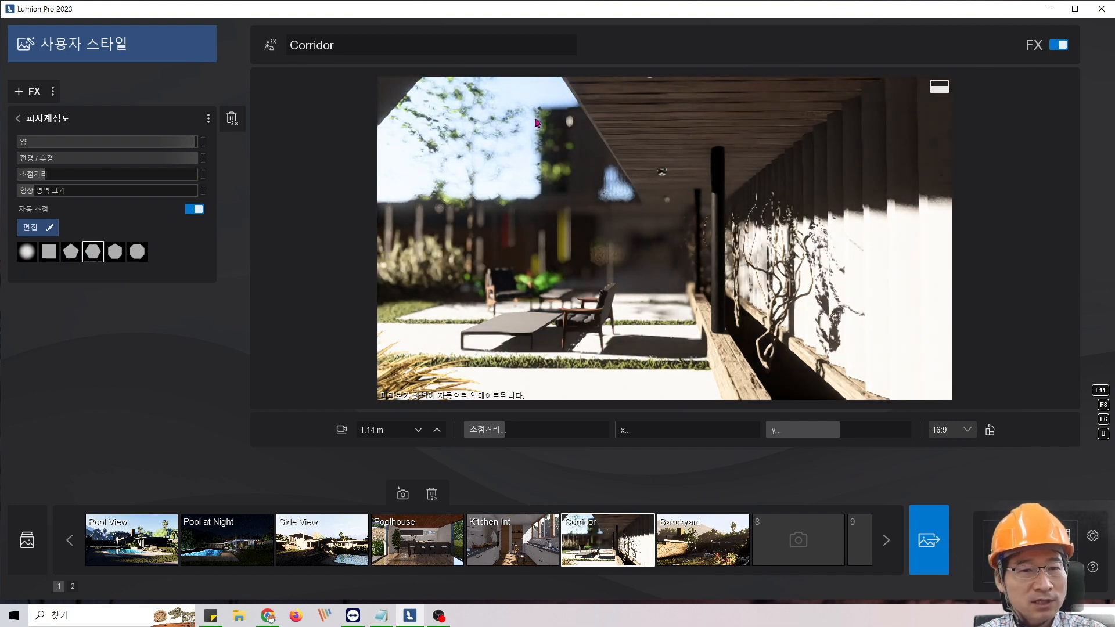
left_click(137, 253)
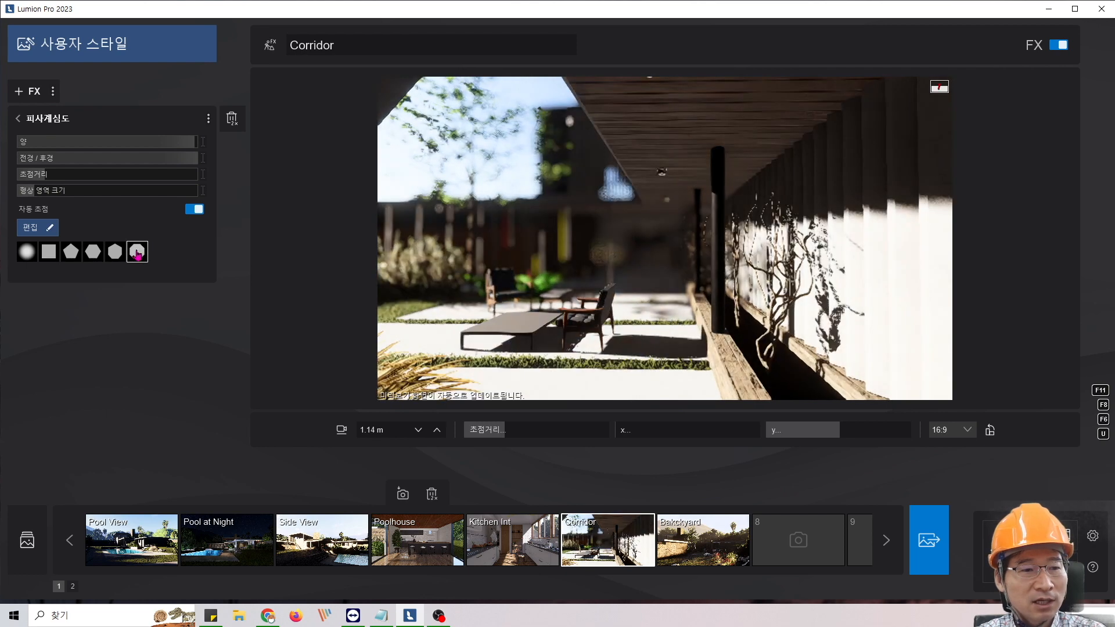
left_click(121, 259)
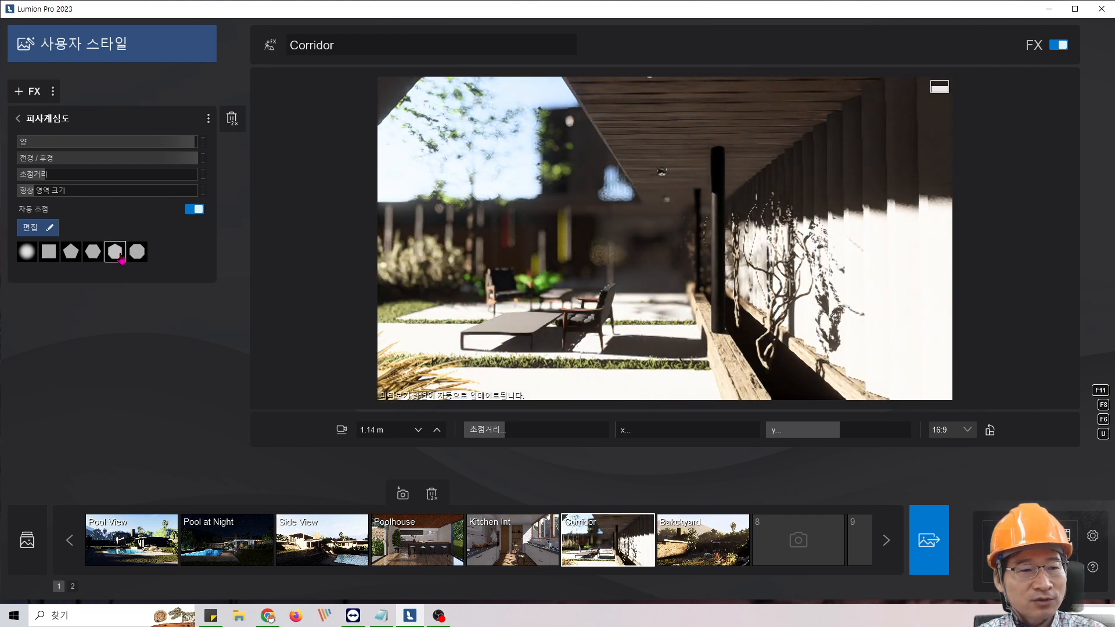
- Try the octagonal and heptagonal bokeh shapes again and set the bokeh to the round shape
left_click(137, 252)
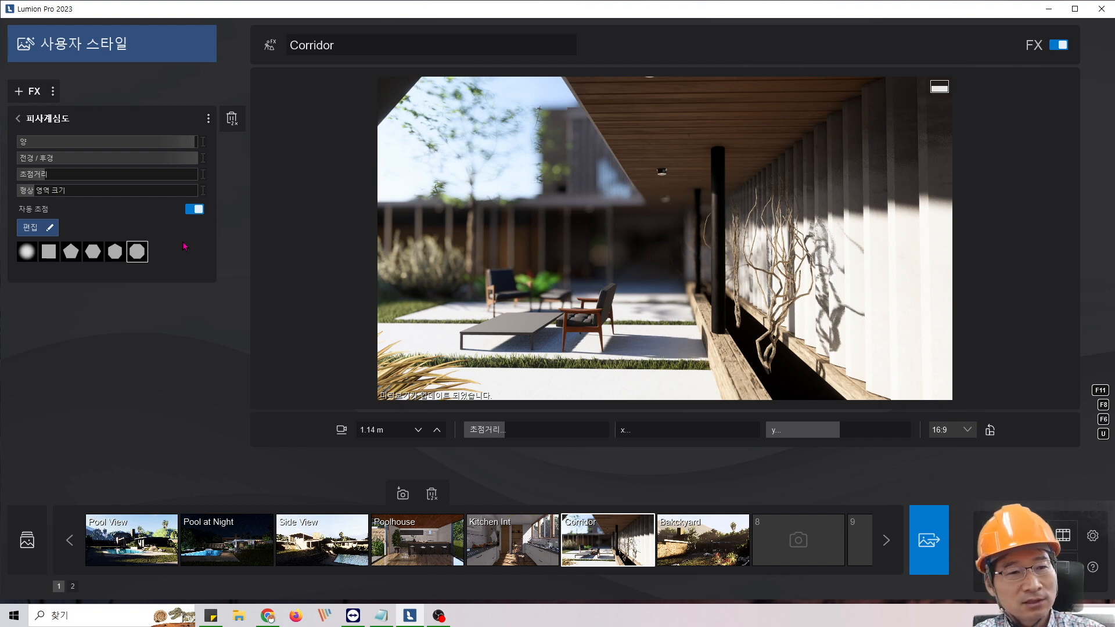
left_click(115, 252)
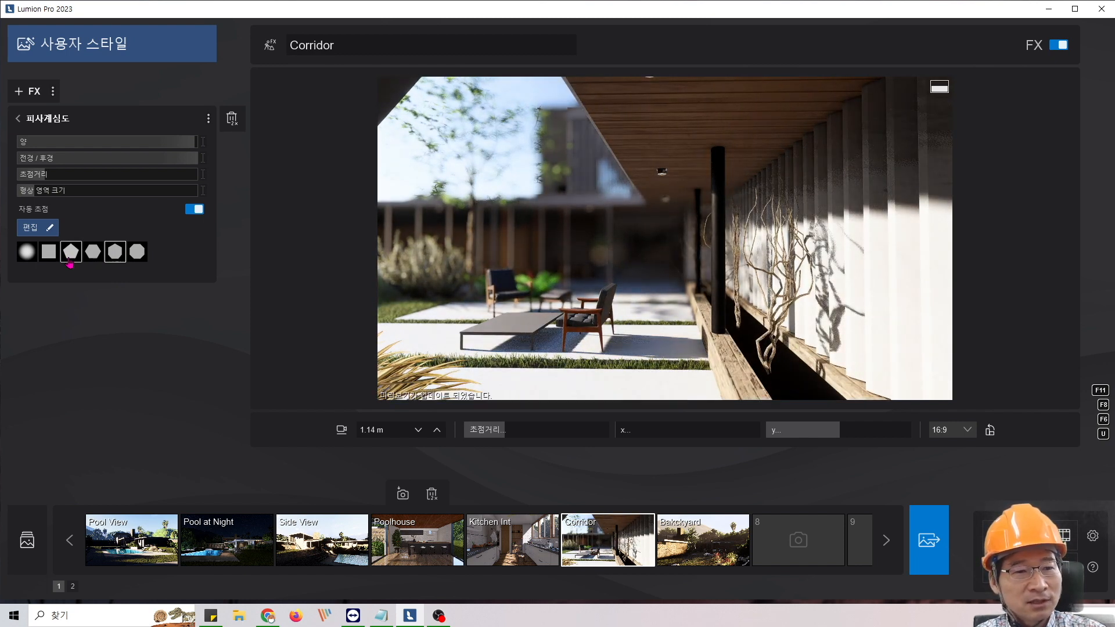
left_click(27, 252)
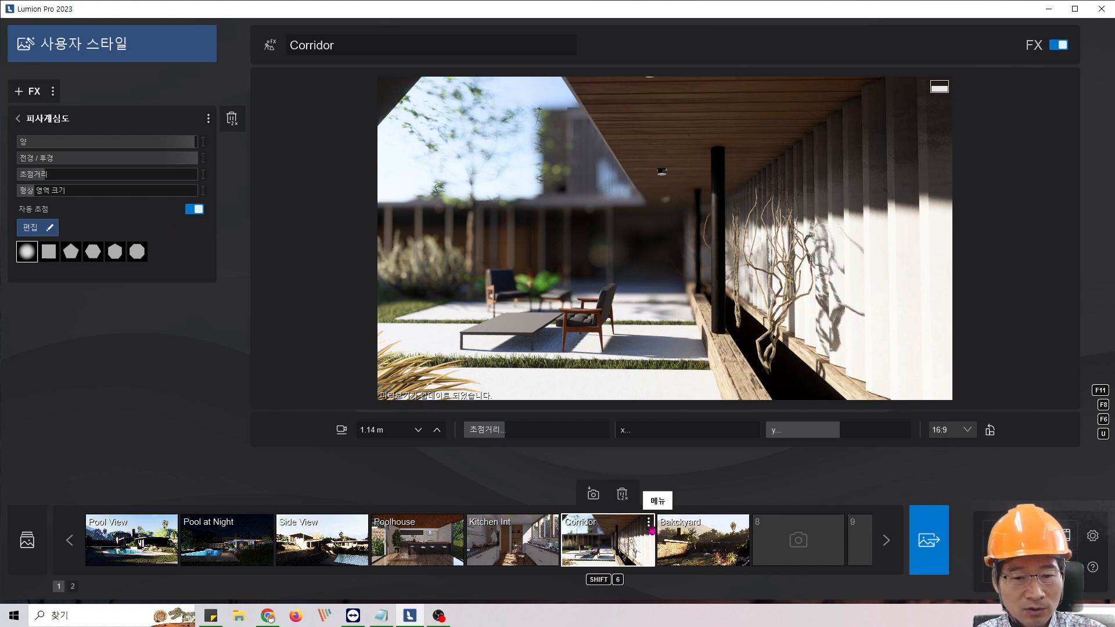
- Copy the Corridor photo, paste it as a movie clip into slot 5, and open its depth of field settings
left_click(650, 527)
left_click(667, 525)
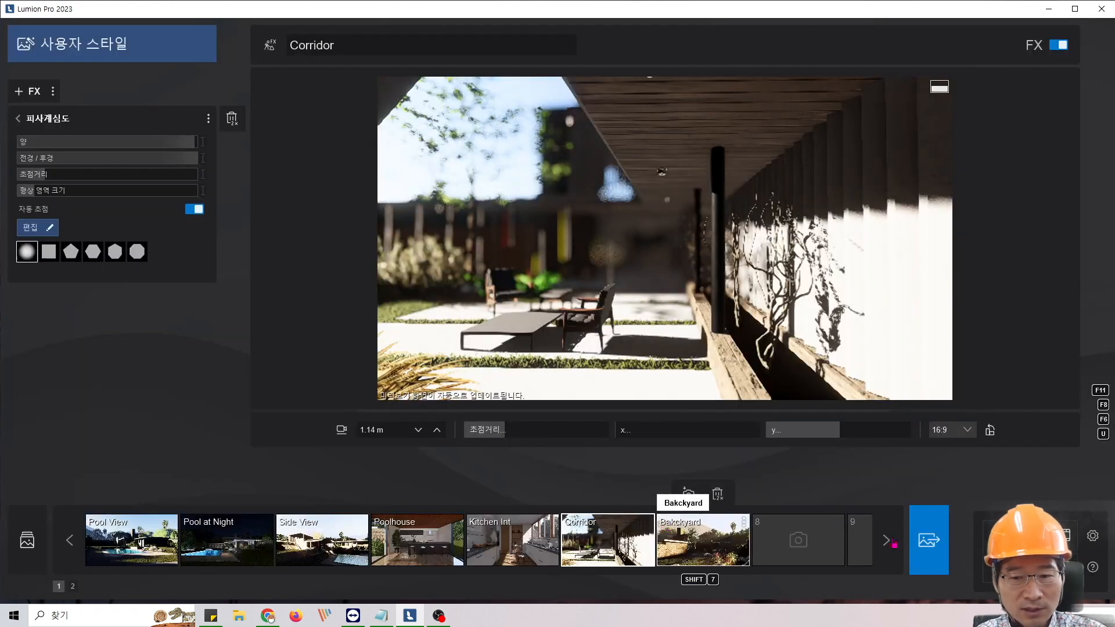
left_click(1069, 540)
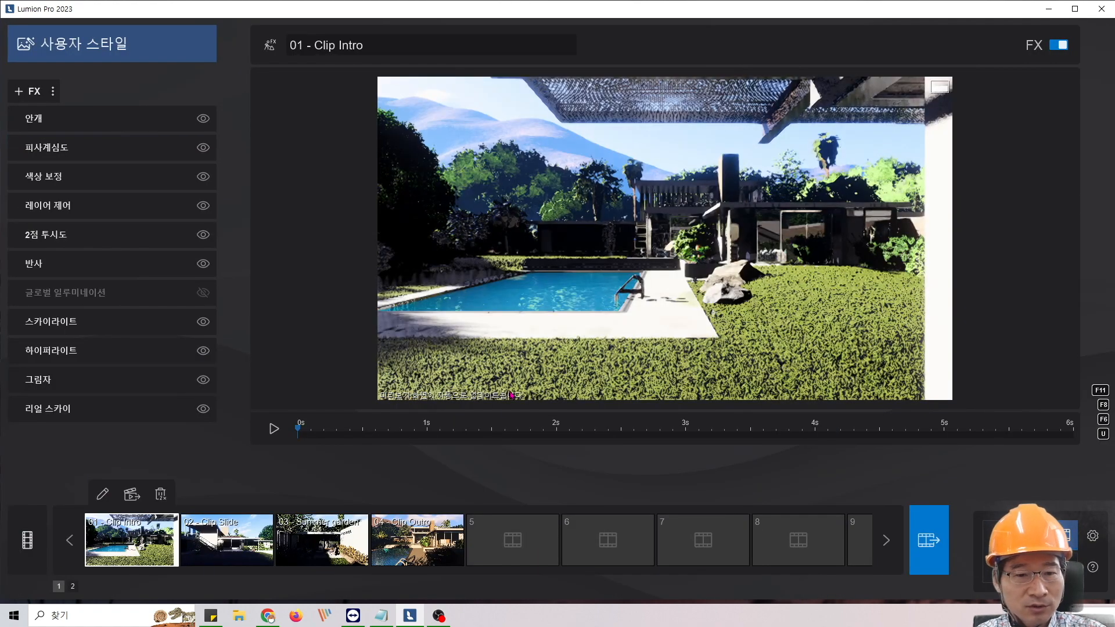
left_click(553, 523)
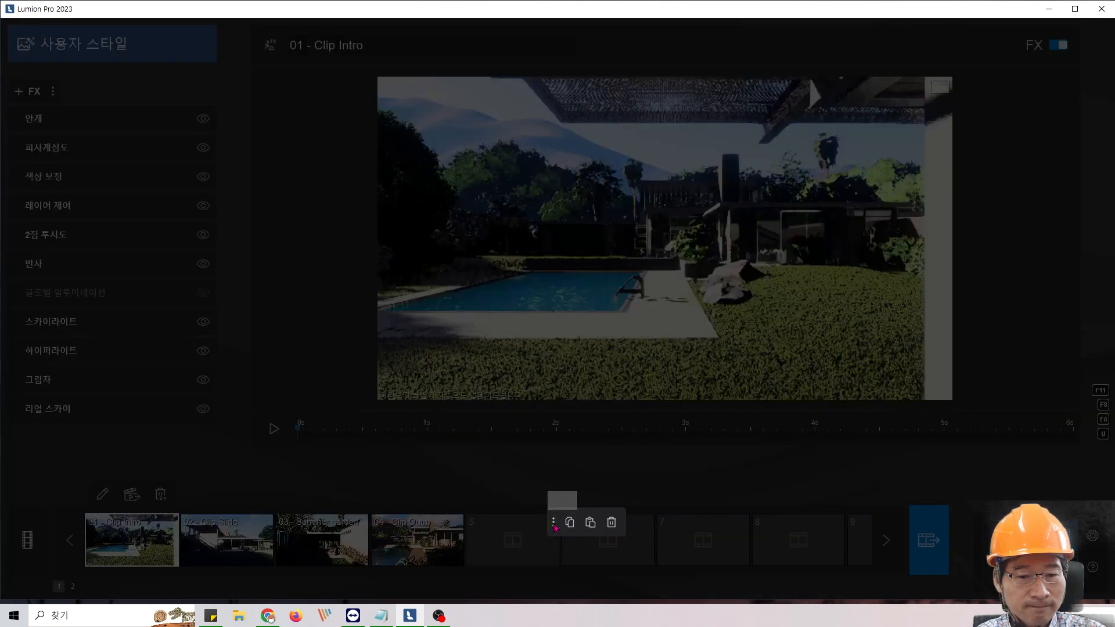
left_click(591, 524)
left_click(521, 541)
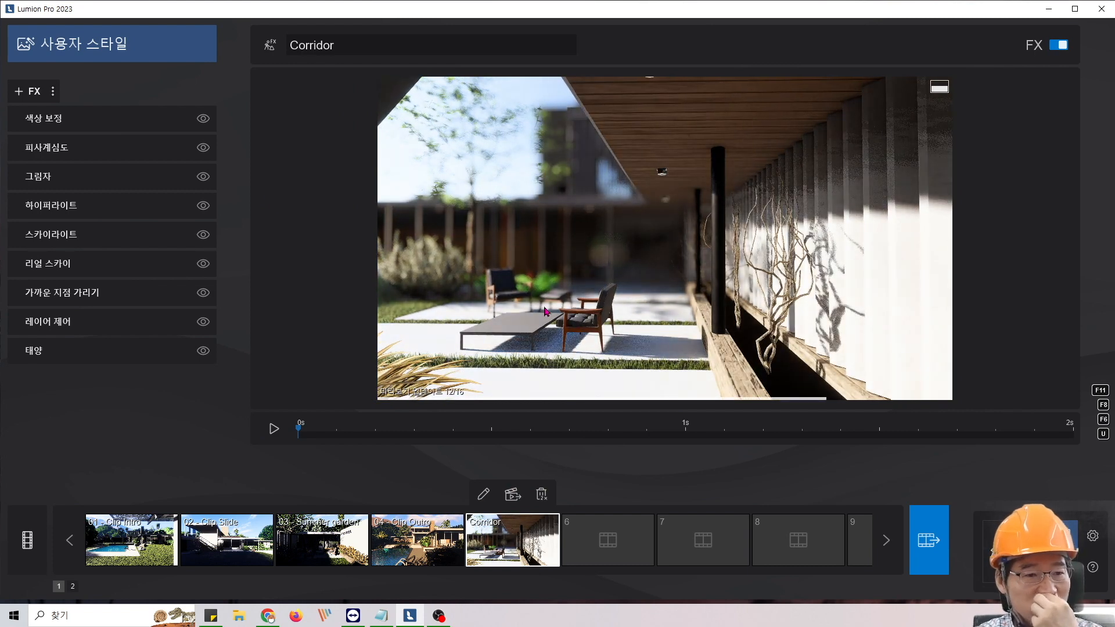
left_click(74, 147)
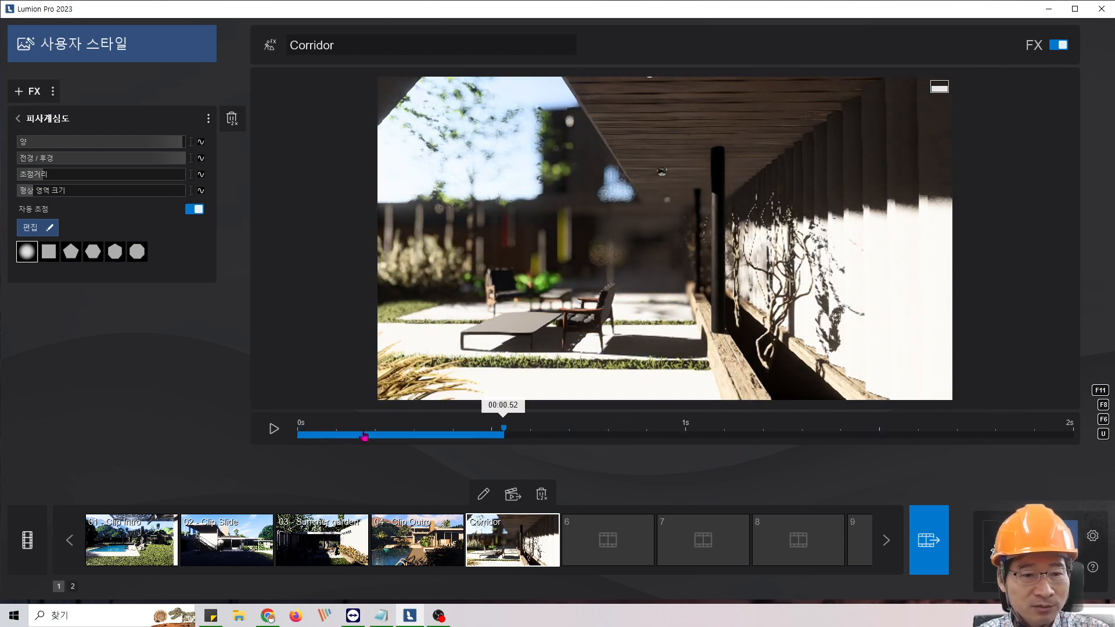
- Edit the Corridor clip and add a second camera keyframe further down the corridor, at about 1.58 m camera height
left_click(483, 494)
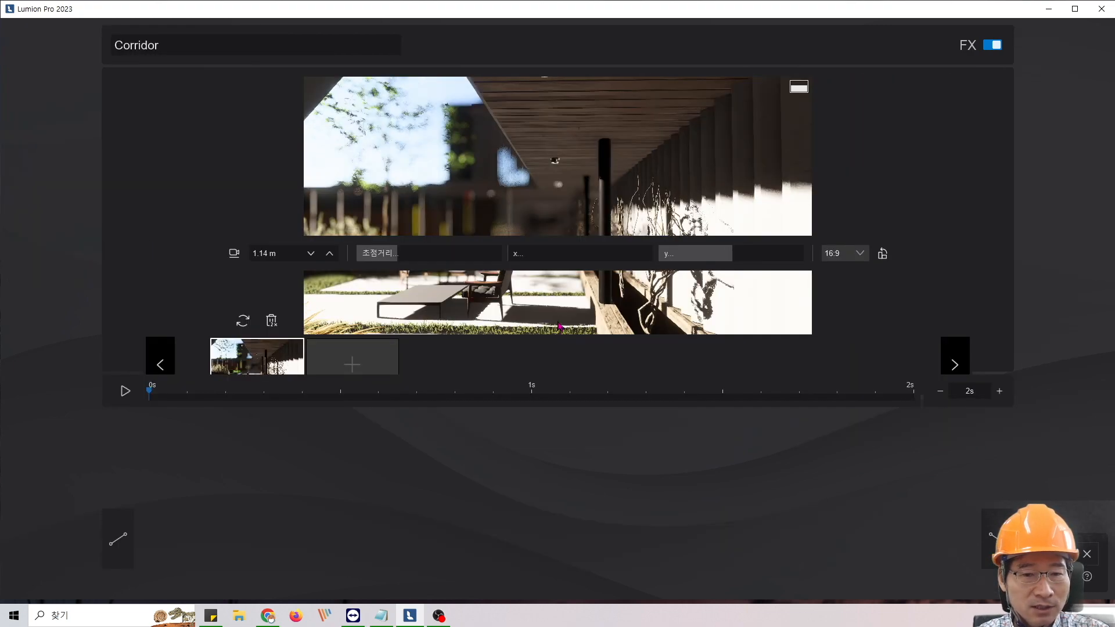
scroll(556, 271, "up", 4)
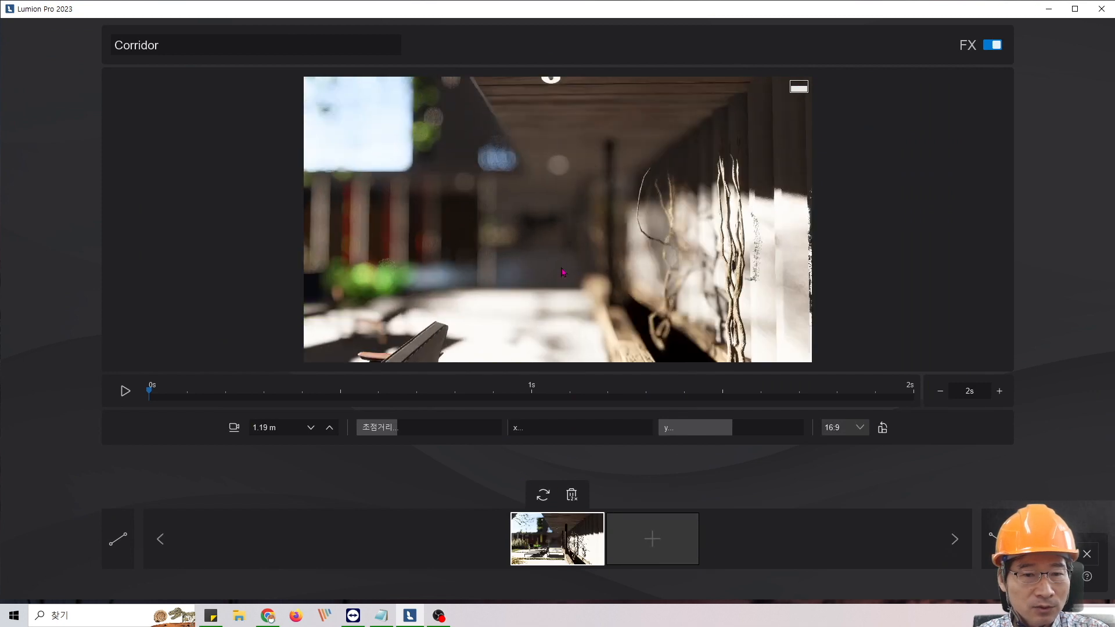
scroll(556, 271, "up", 4)
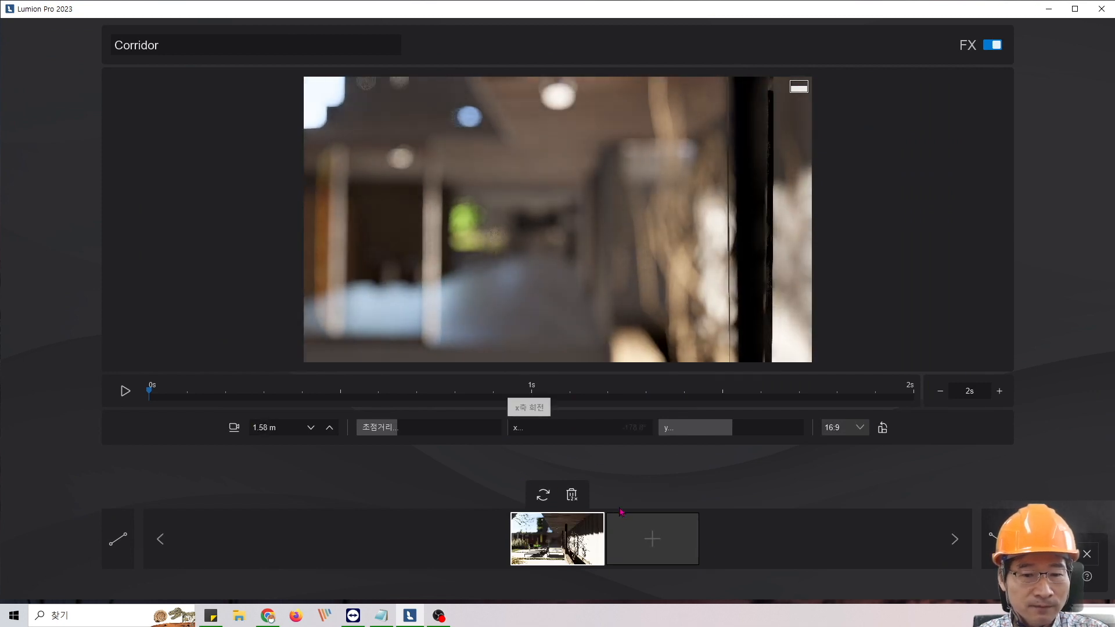
left_click(643, 537)
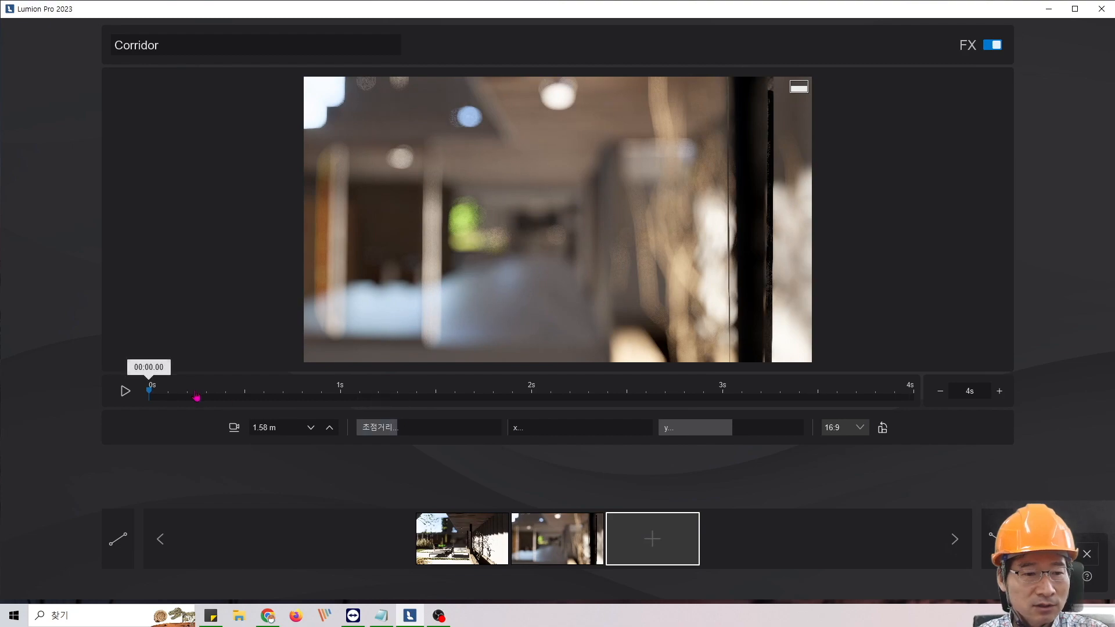
- Preview the camera movement from 0 s to 4 s and return to the clip's effects
mouse_move(149, 391)
left_mouse_down()
mouse_move(822, 390)
mouse_move(154, 391)
left_mouse_up()
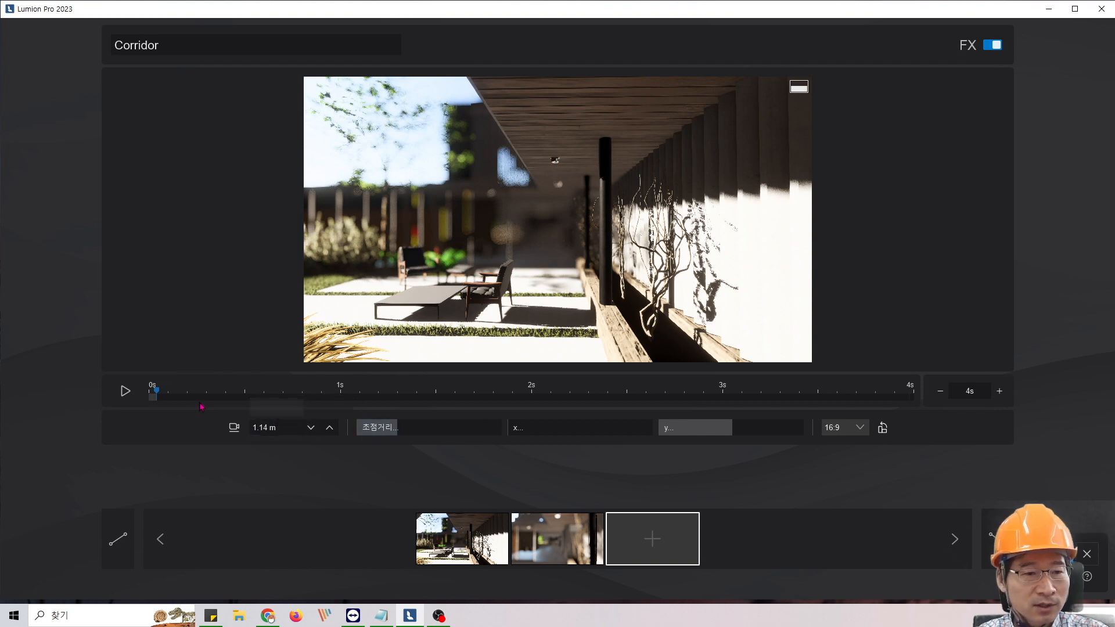
left_click_drag(156, 392, 147, 393)
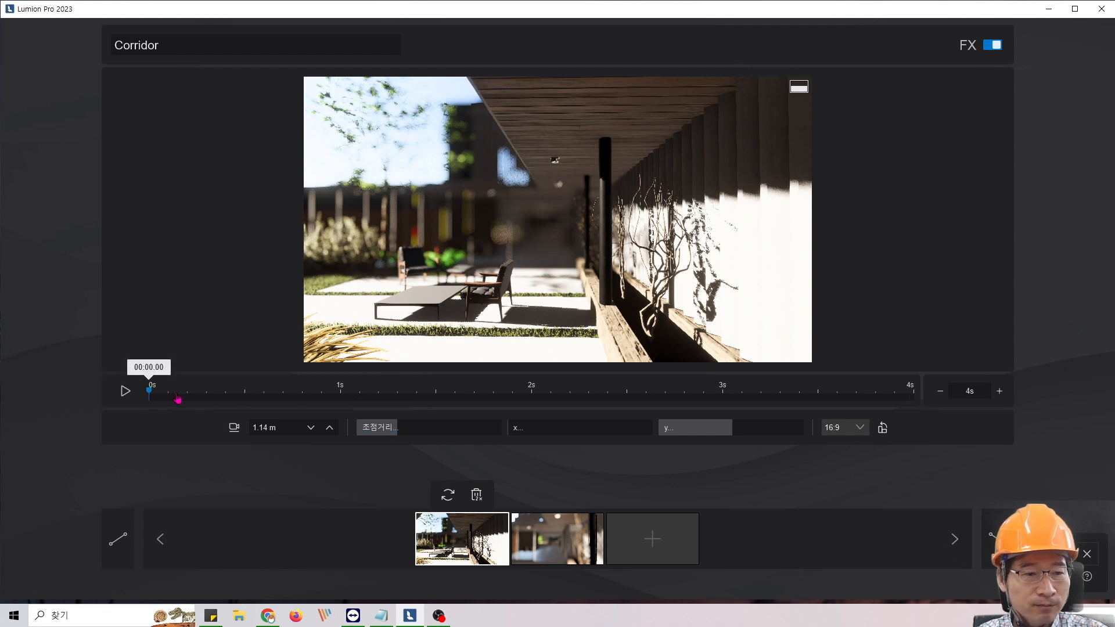
left_click_drag(174, 399, 993, 421)
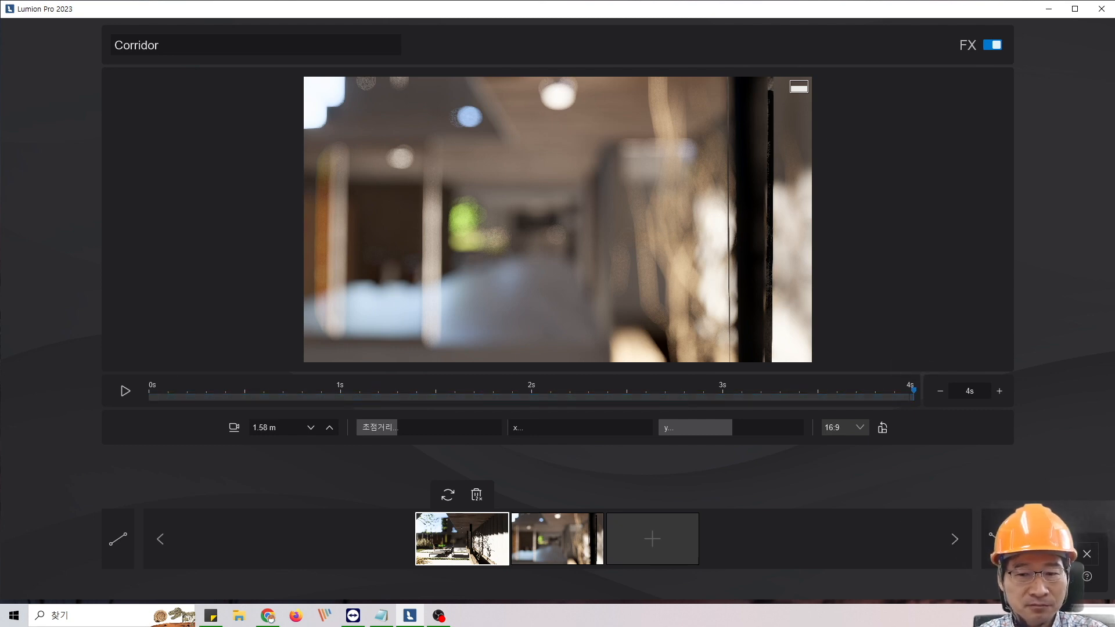
left_click(1048, 560)
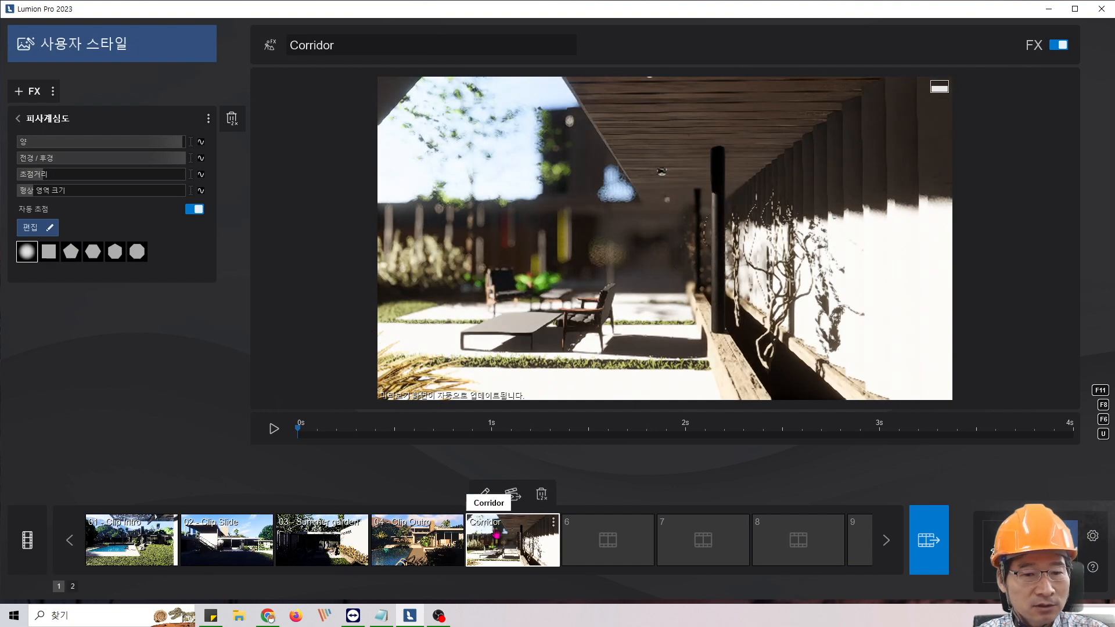
- Turn off auto focus, keyframe the sharp area size at 0 s, and go to the clip's end at 4 s
left_click(195, 209)
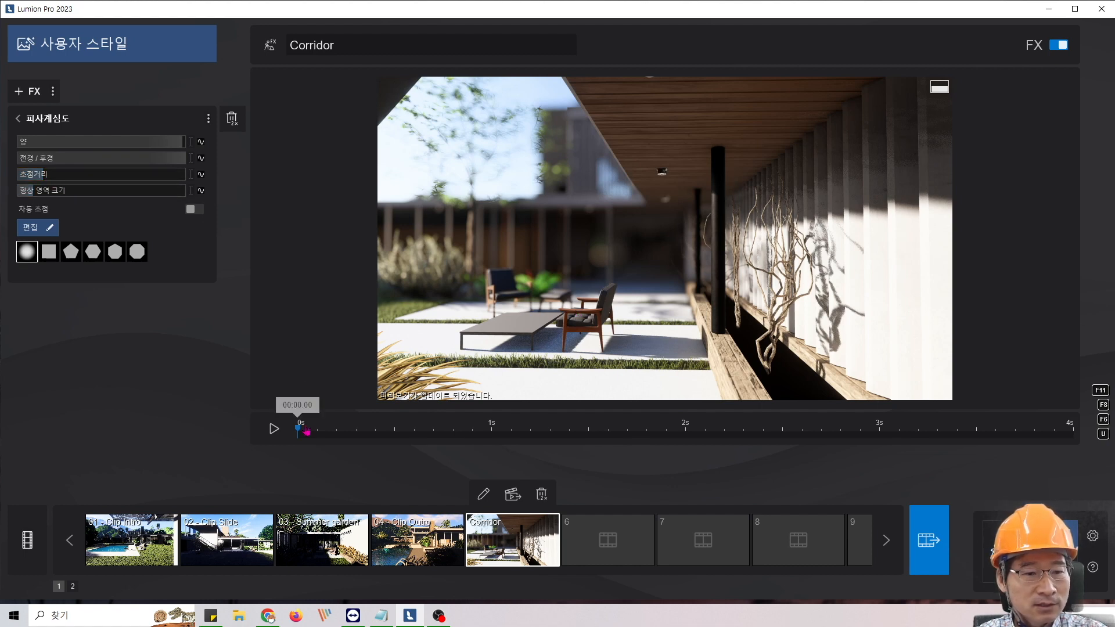
left_click(201, 191)
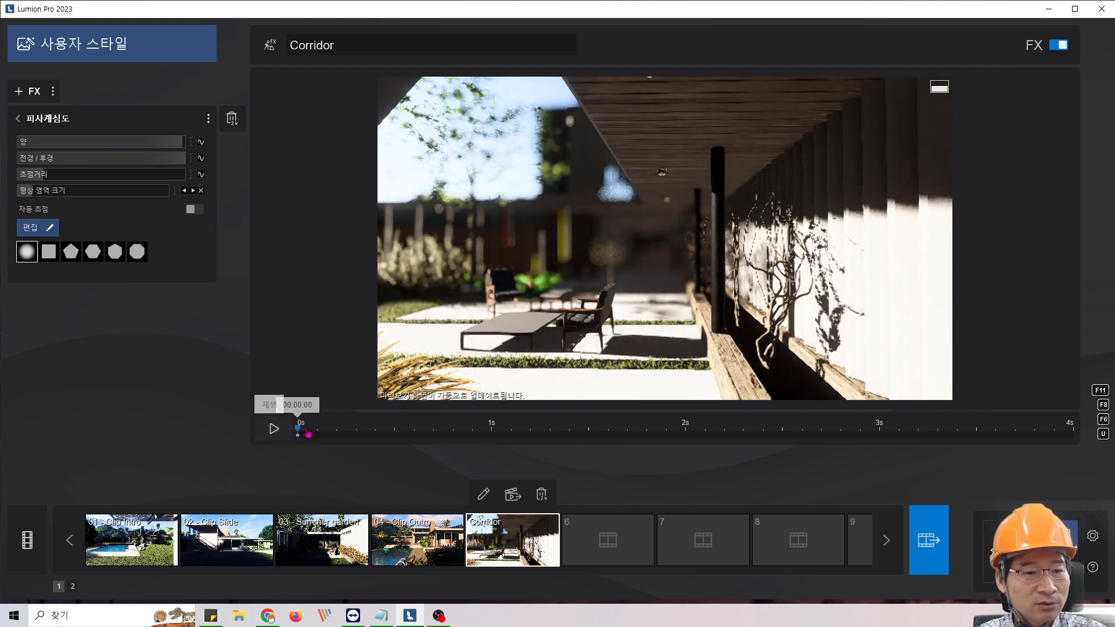
left_click_drag(299, 428, 1071, 448)
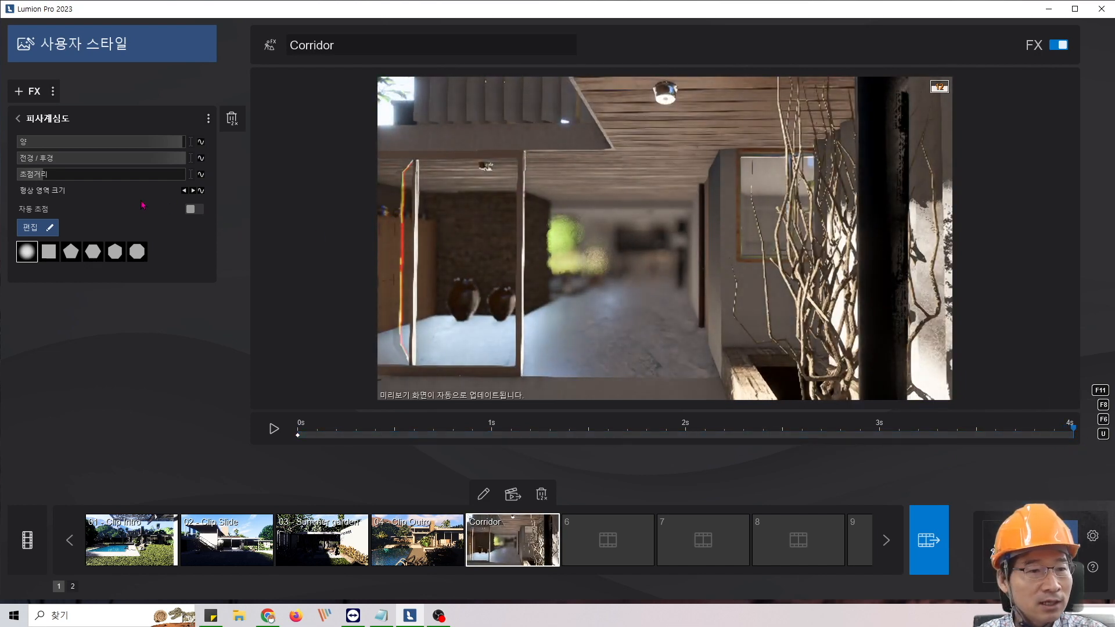
- Keep the focus distance value 3.4 in a Notepad note and return to Lumion
left_click(192, 209)
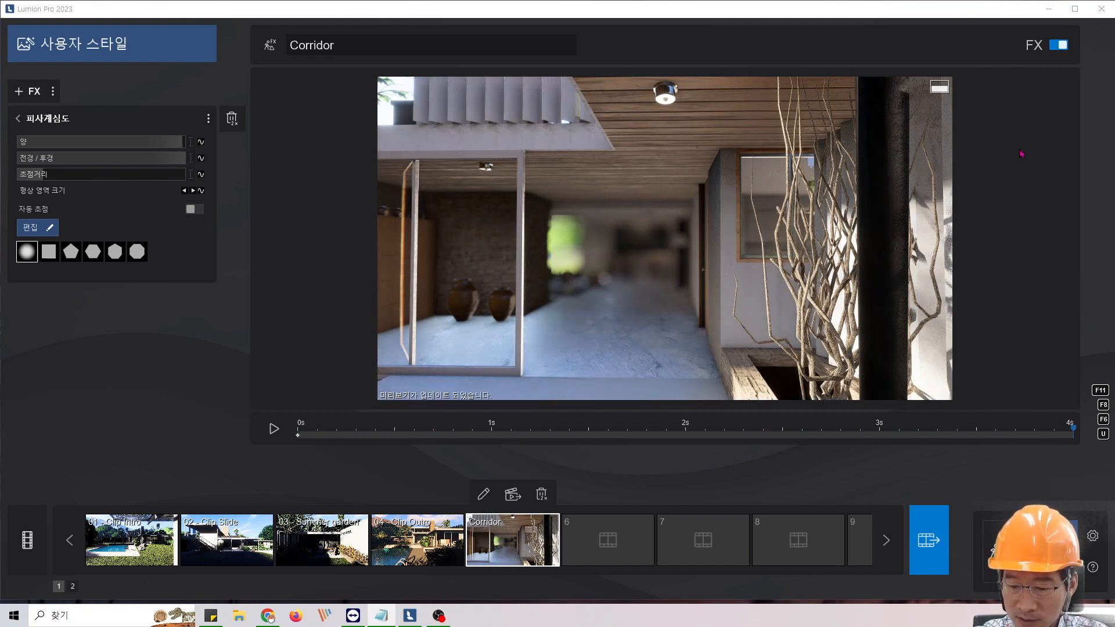
left_click_drag(1114, 198, 409, 283)
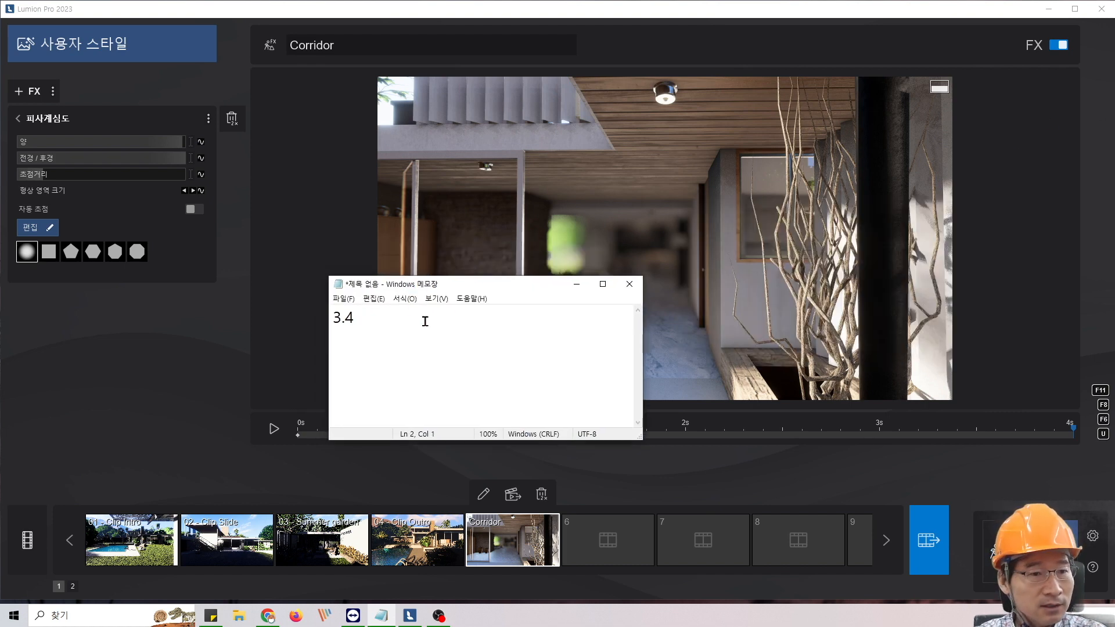
left_click(203, 335)
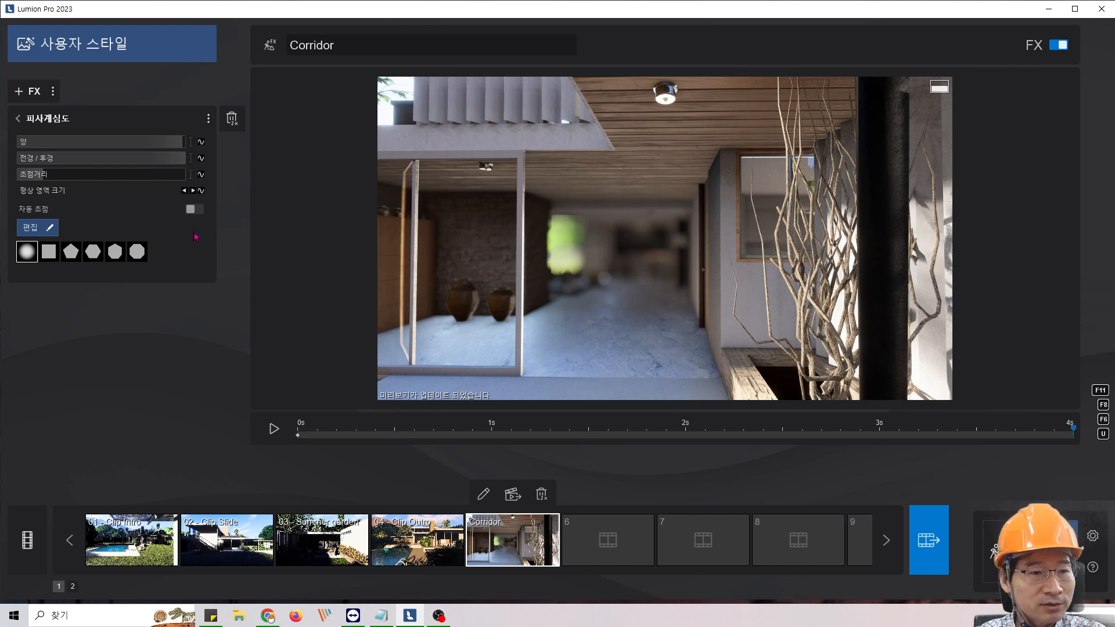
- Turn on auto focus, pick the bare branches beside the dark column as the focus point, and turn auto focus off
left_click(194, 209)
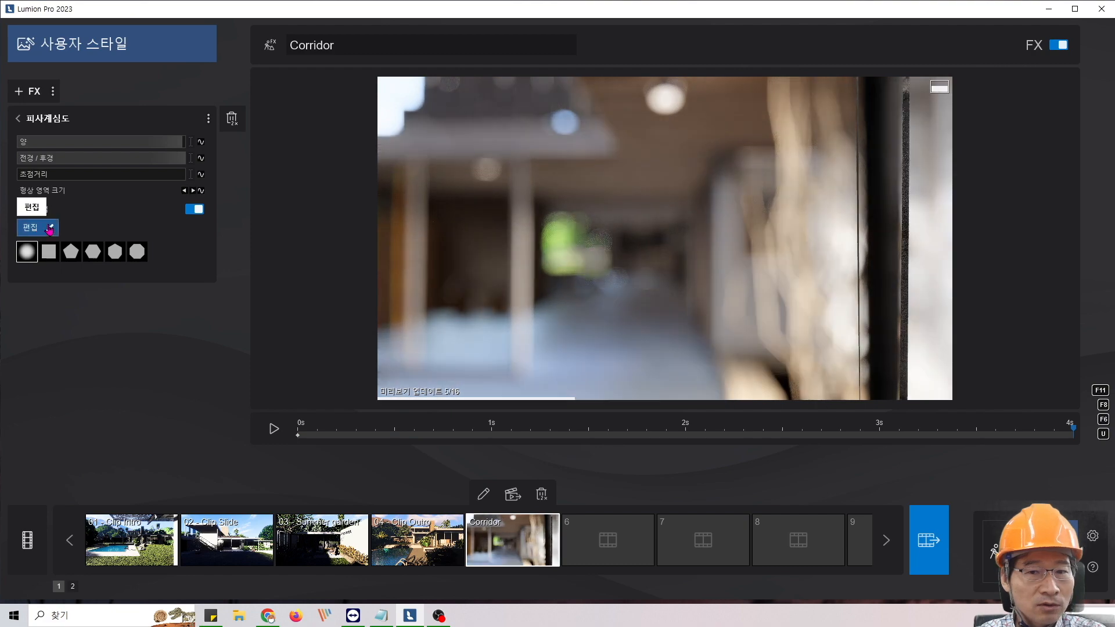
left_click(43, 227)
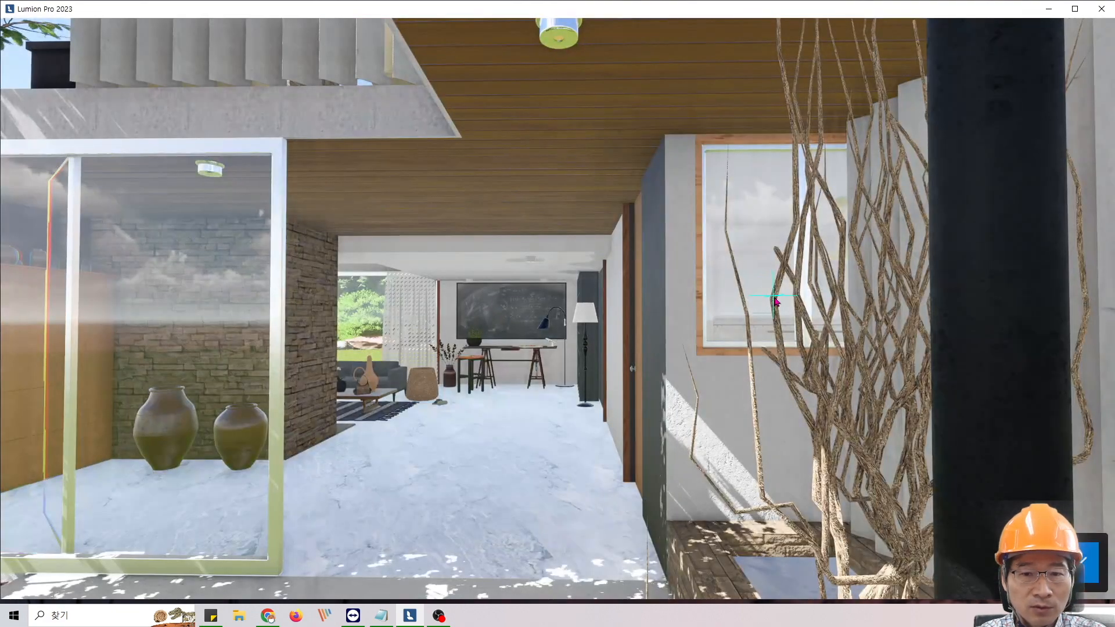
left_click(773, 295)
left_click(1085, 562)
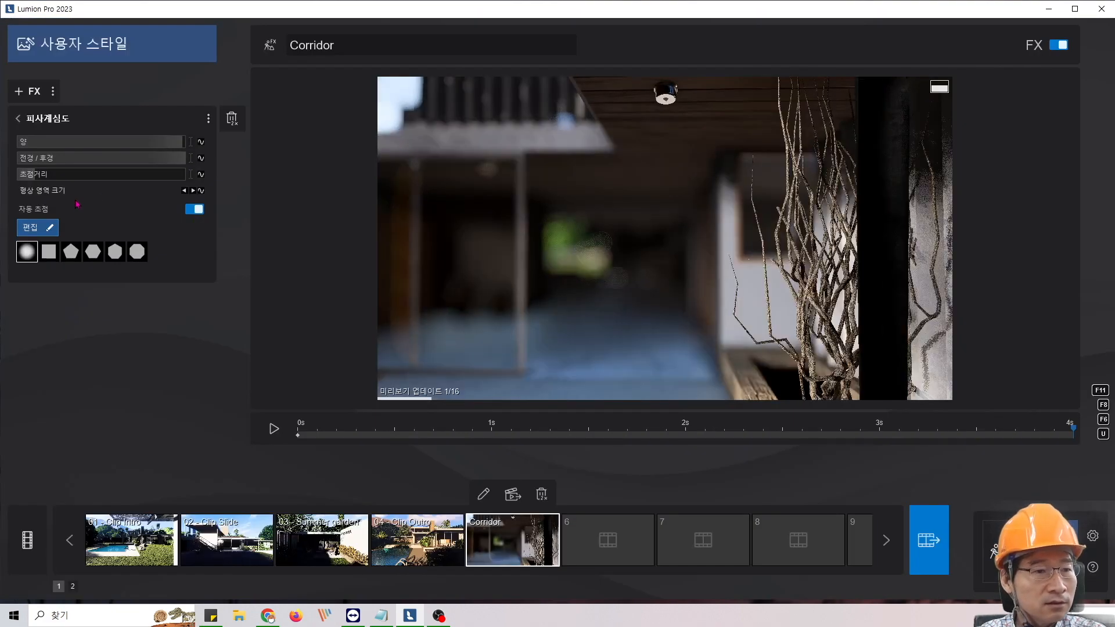
mouse_move(39, 178)
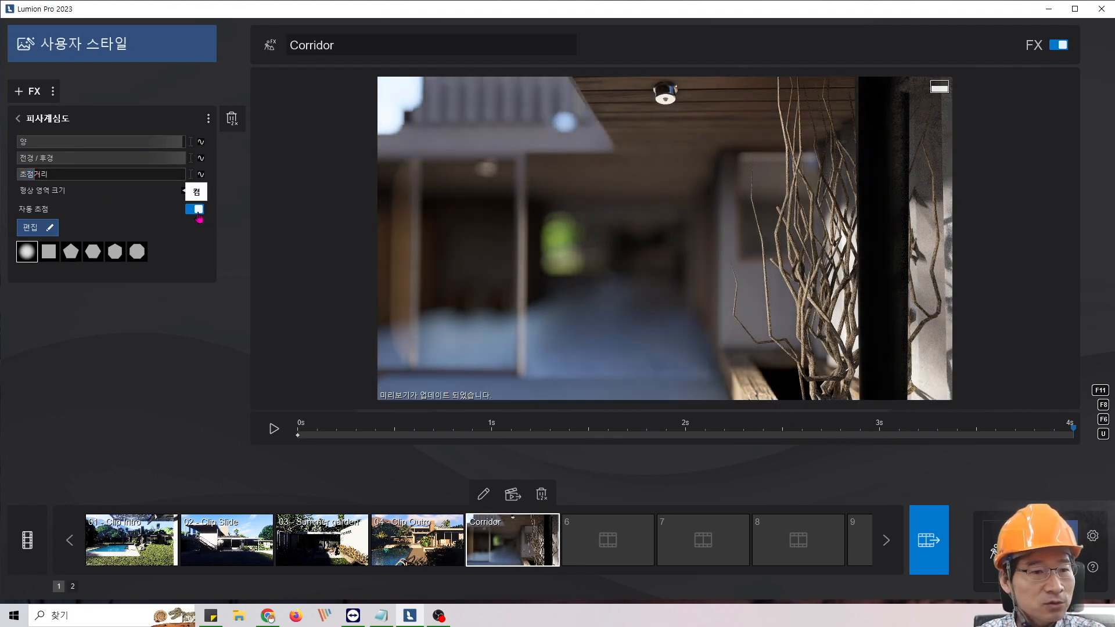
left_click(194, 209)
- Return to the start of the Corridor clip and set the focus distance to 3.4 m
left_click(295, 440)
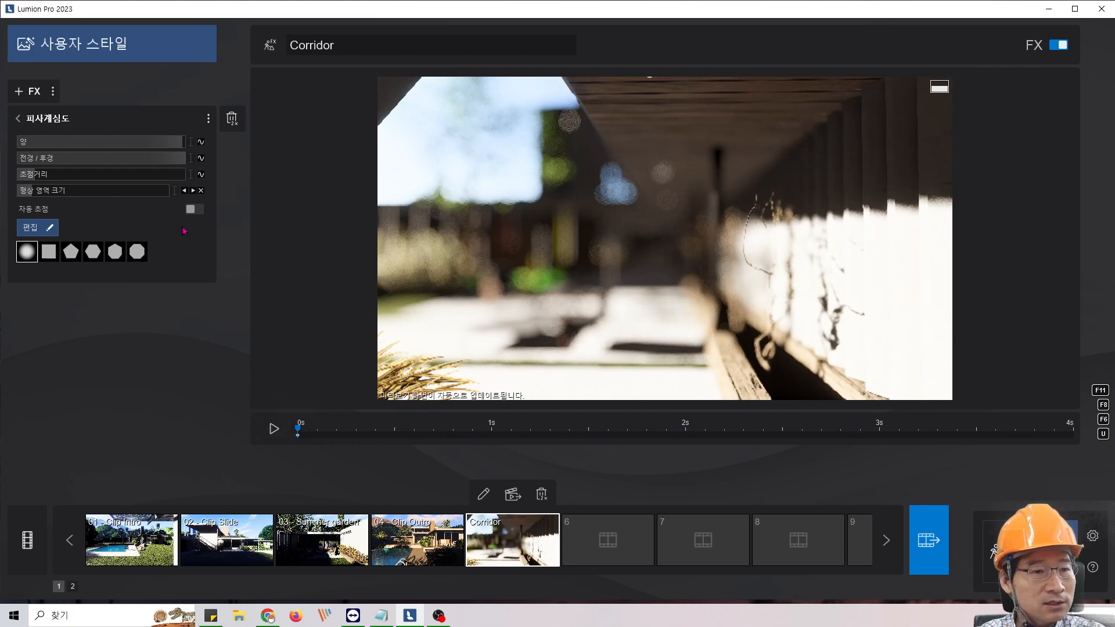
left_click_drag(38, 174, 50, 175)
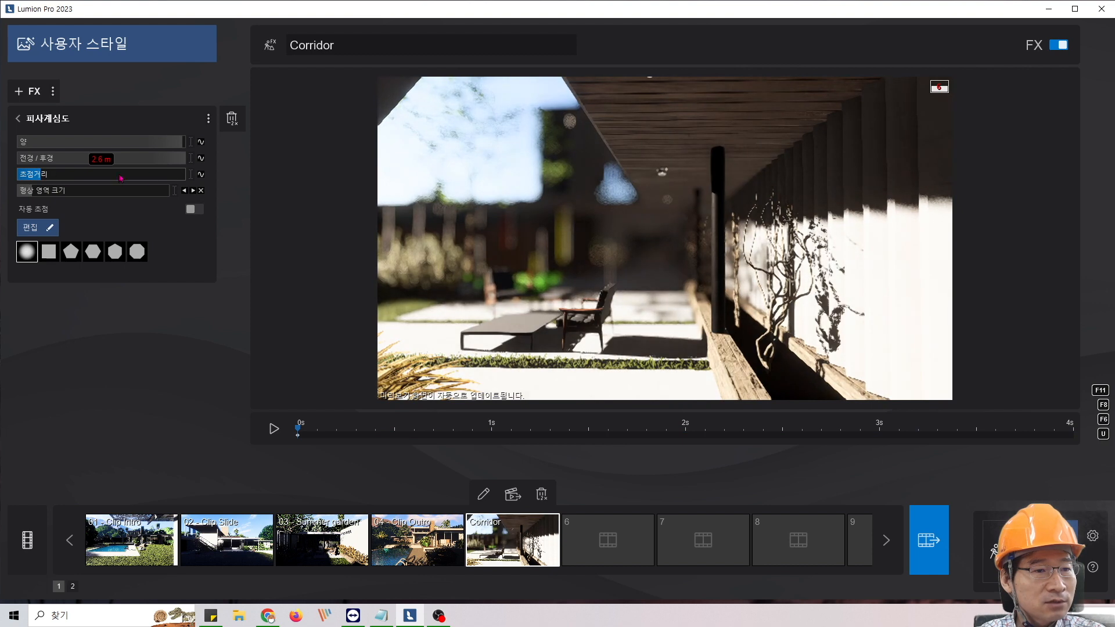
left_click_drag(74, 177, 118, 180)
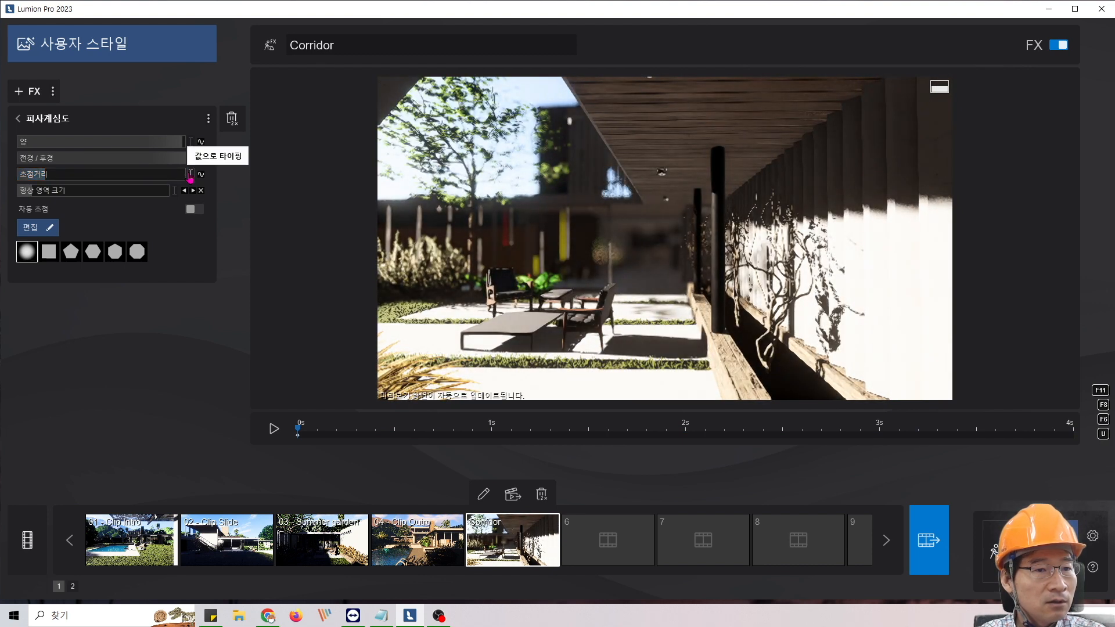
left_click(190, 174)
key("BackSpace")
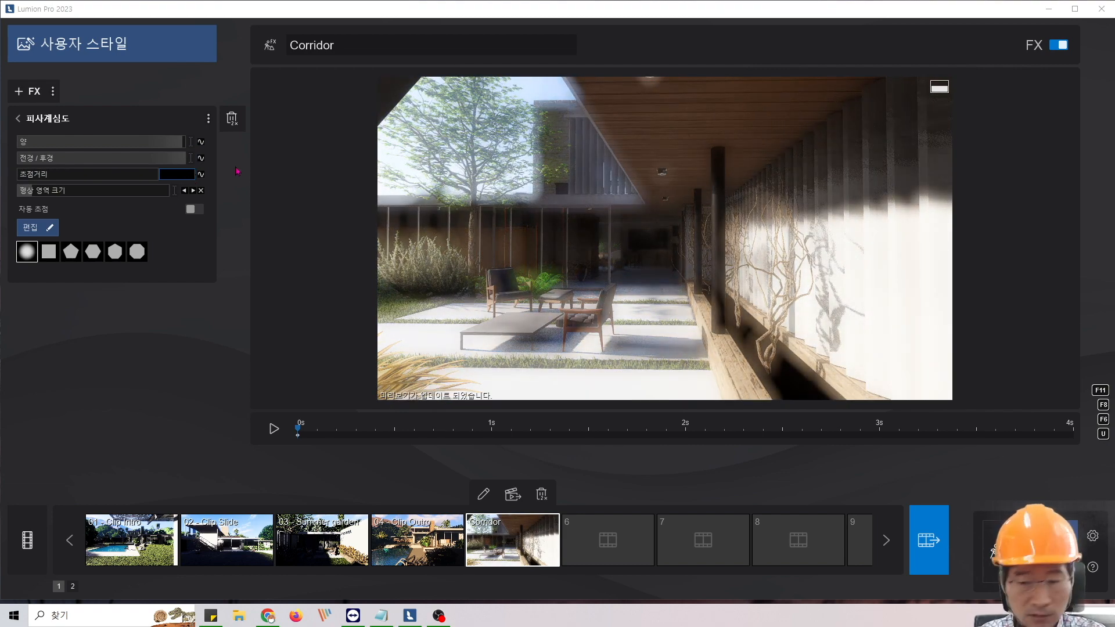
type("3.4")
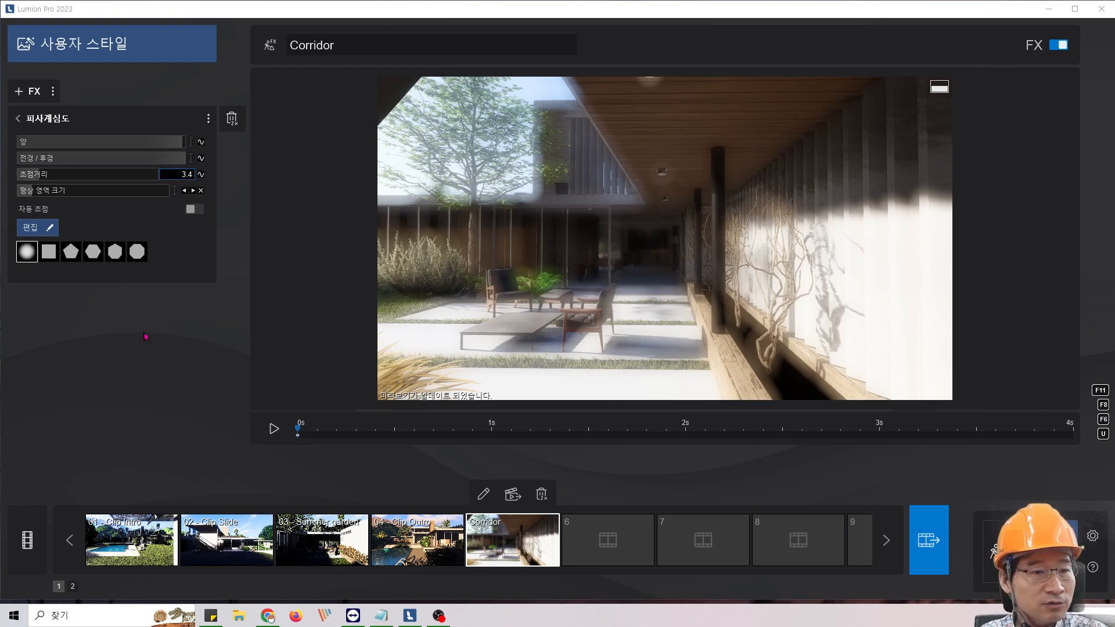
key("Return")
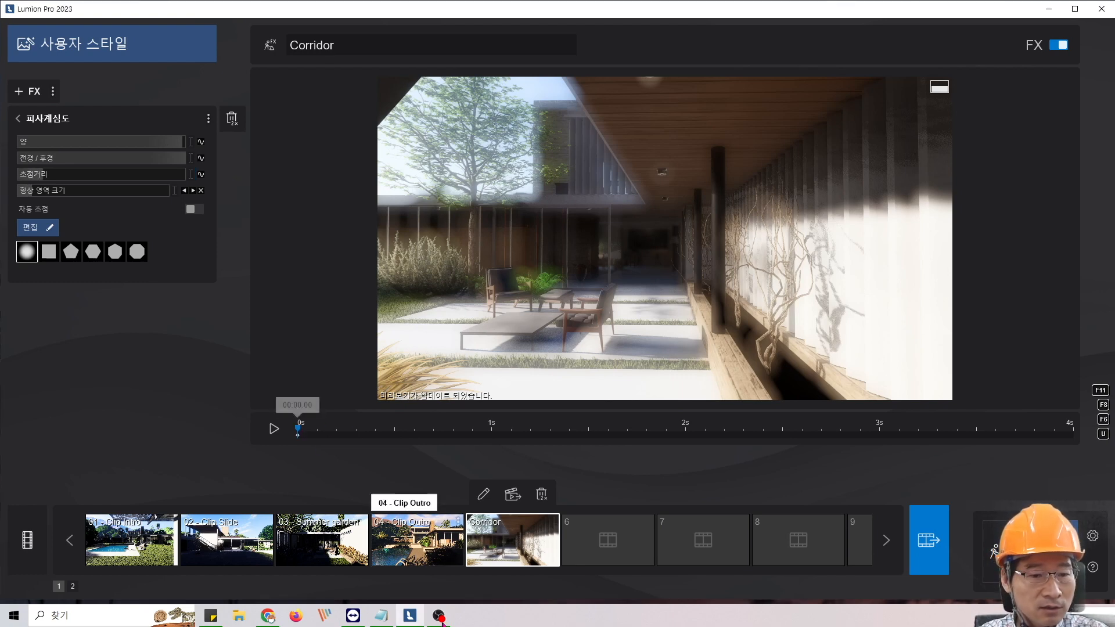
- Check the noted focus distance in Notepad and add a focus distance keyframe at 0 s
left_click(387, 623)
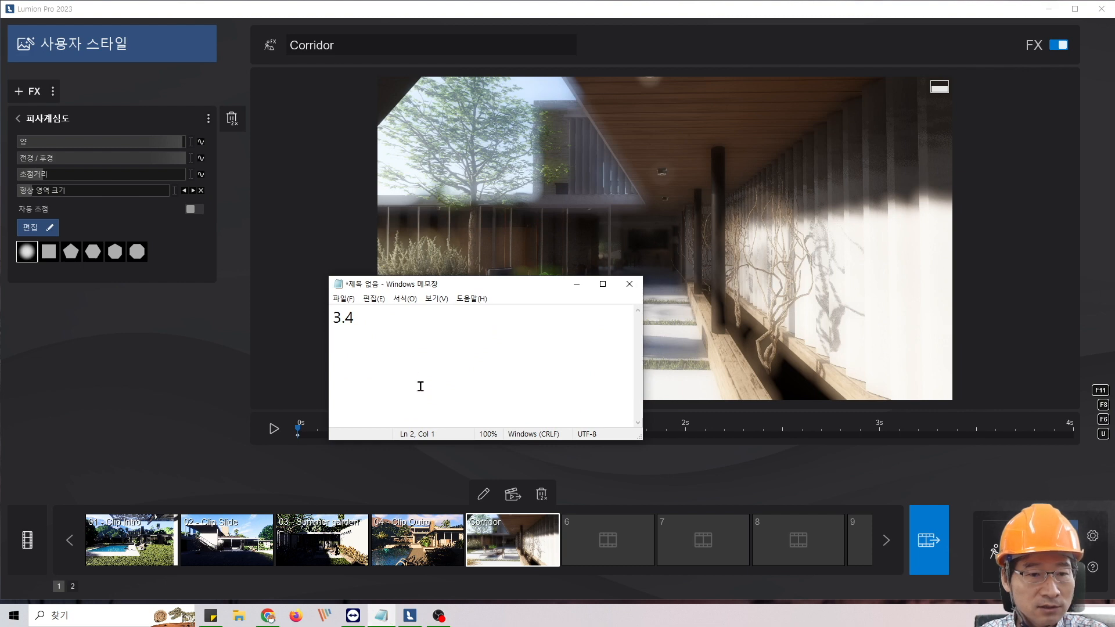
left_click(577, 284)
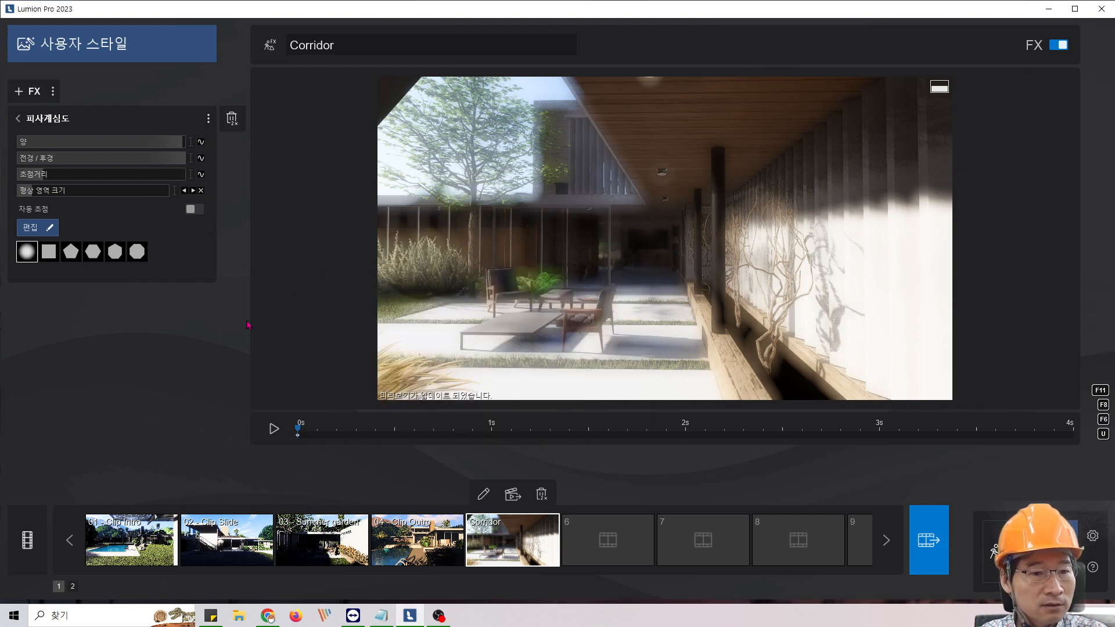
left_click(202, 175)
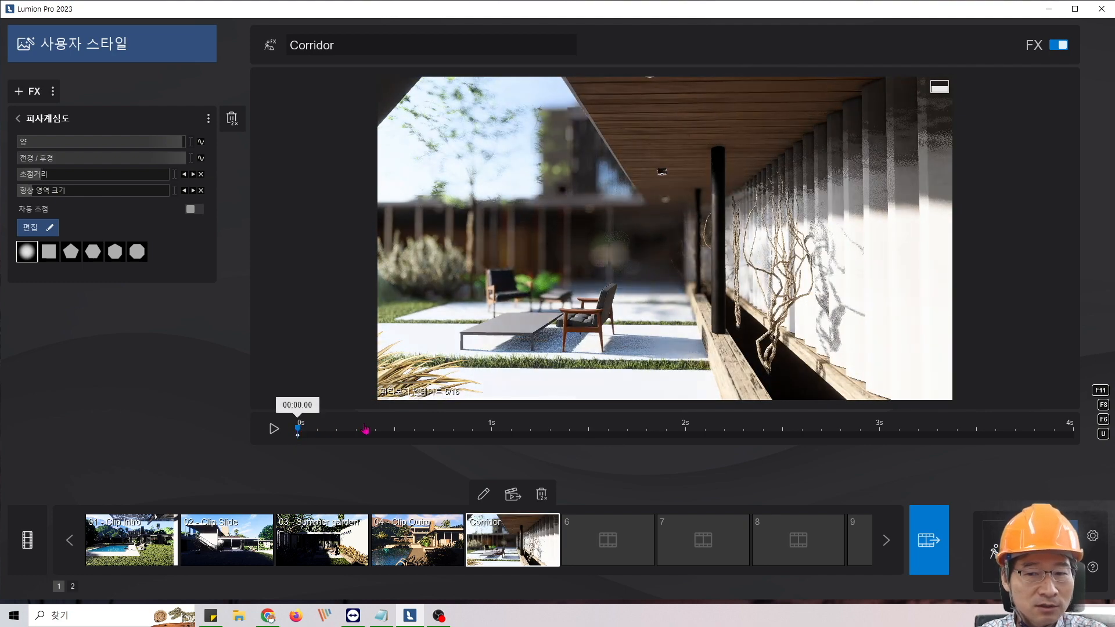
- Move to the end of the Corridor clip at 4 s and add a focus distance keyframe there
left_click_drag(366, 430, 1073, 430)
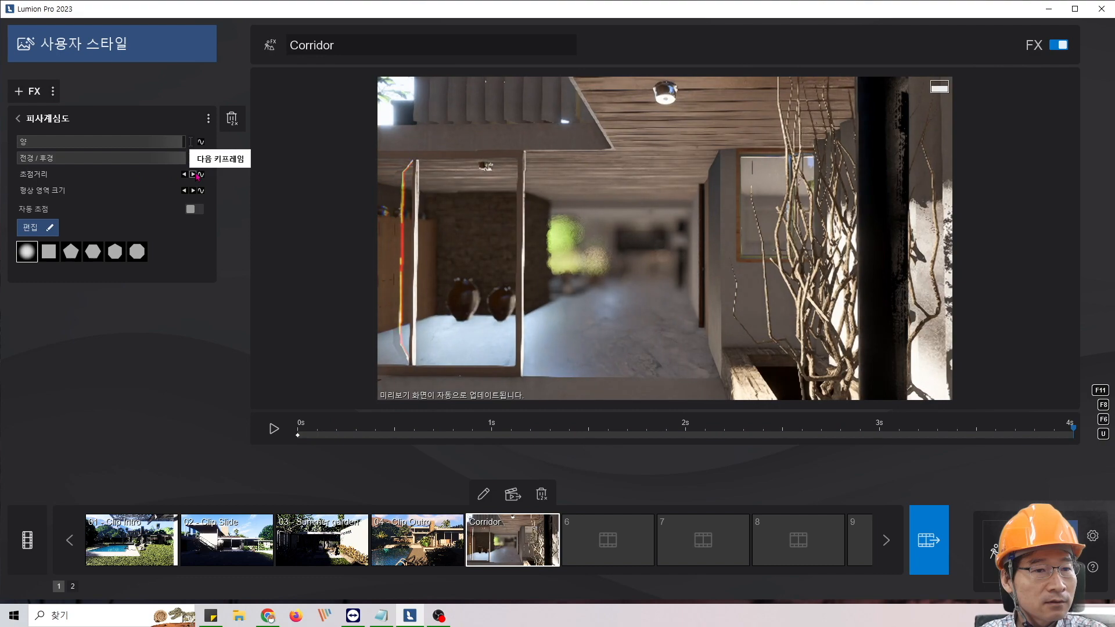
left_click(198, 175)
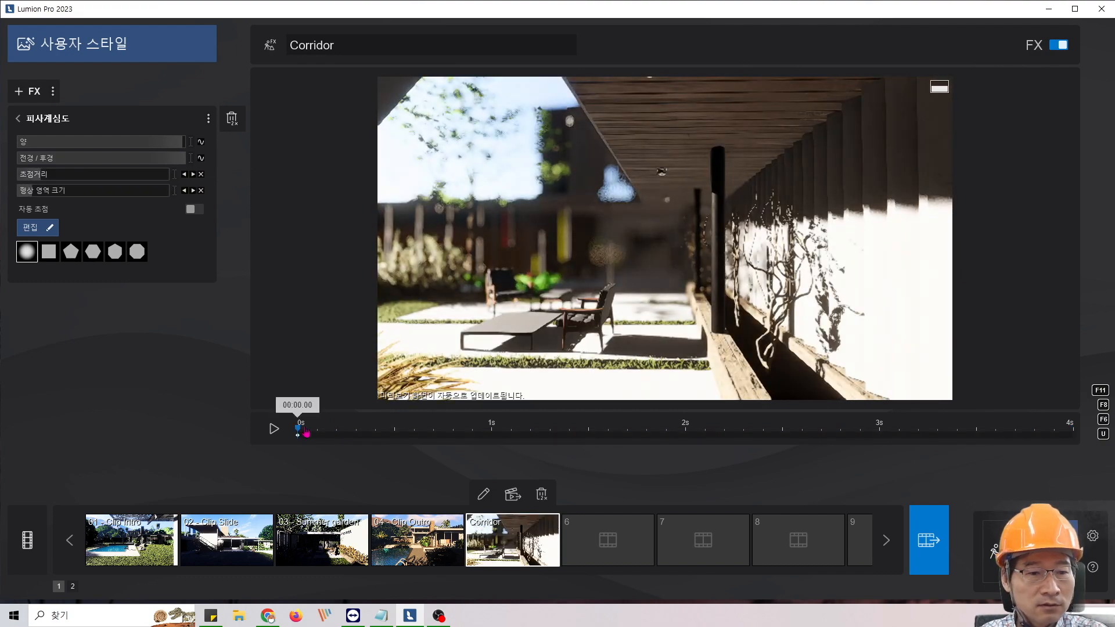
left_click_drag(298, 431, 1074, 431)
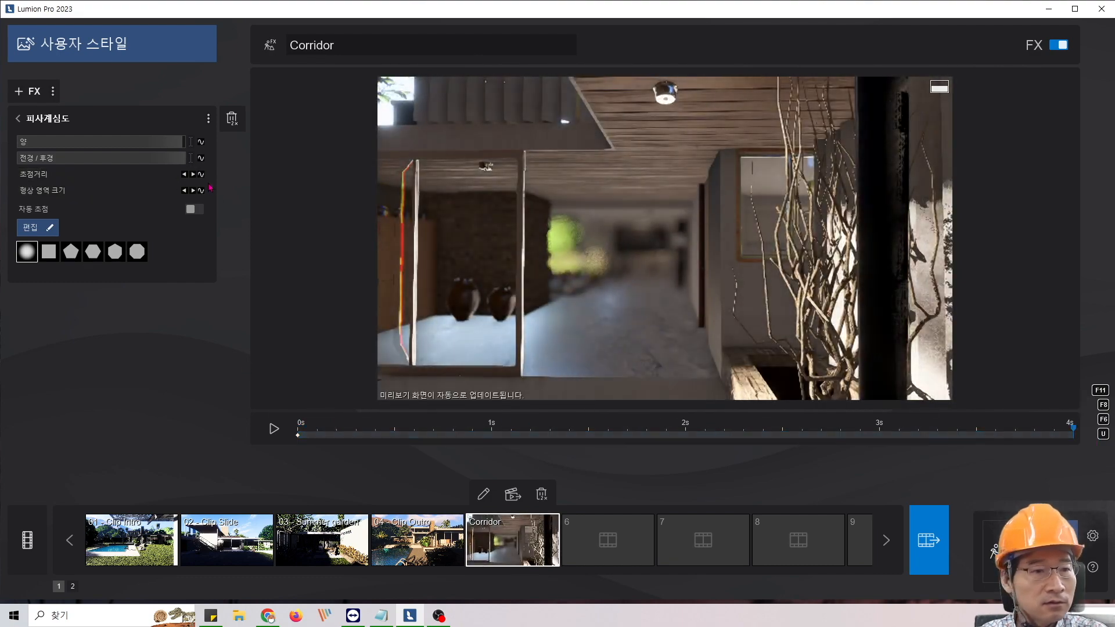
left_click(201, 174)
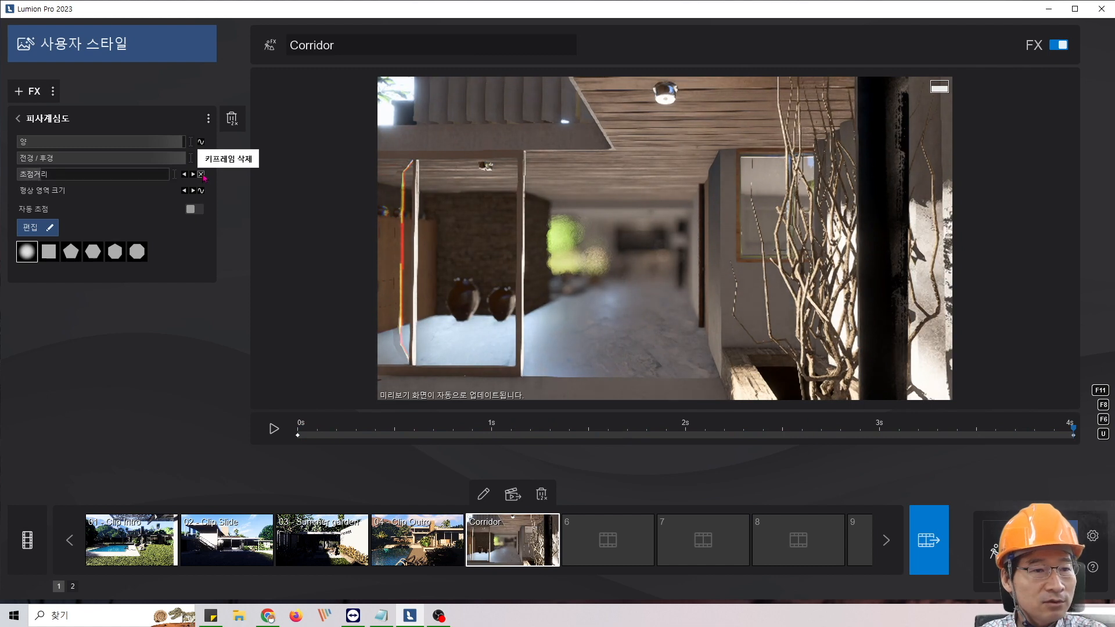
- Set the focus distance of the 4 s keyframe to 1.1
left_click(174, 175)
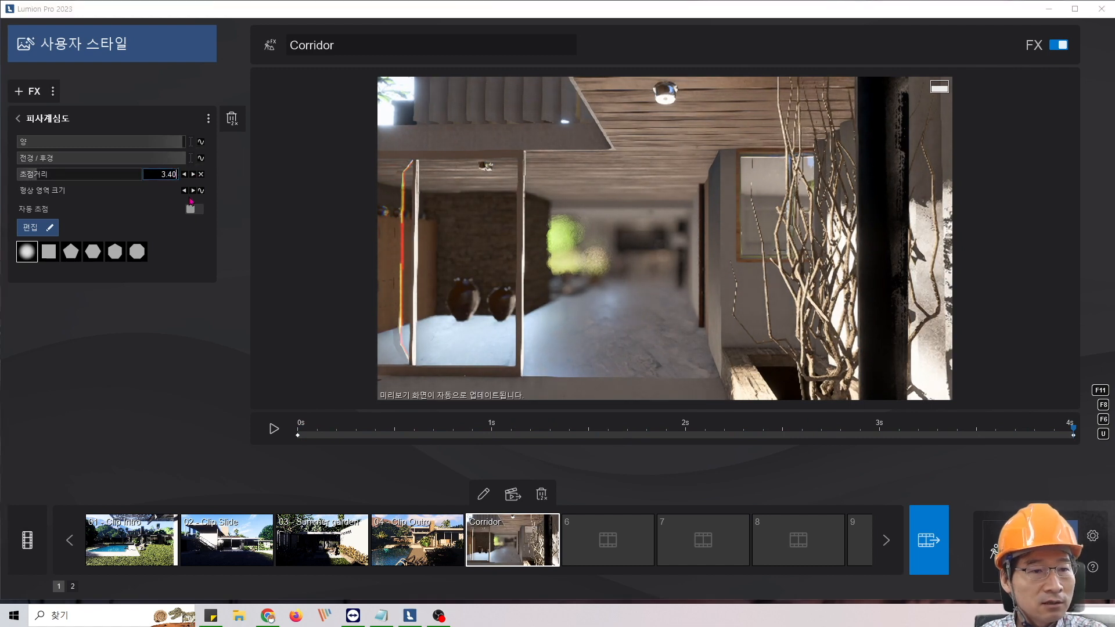
type("31.4")
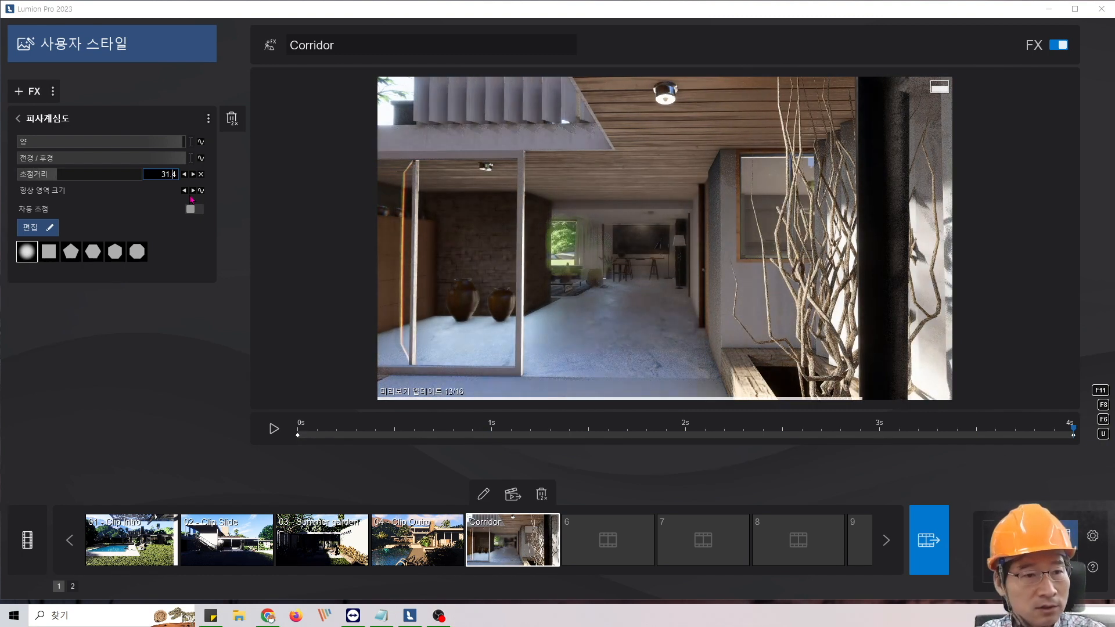
key("Left")
key("Left")
key("Left")
key("BackSpace")
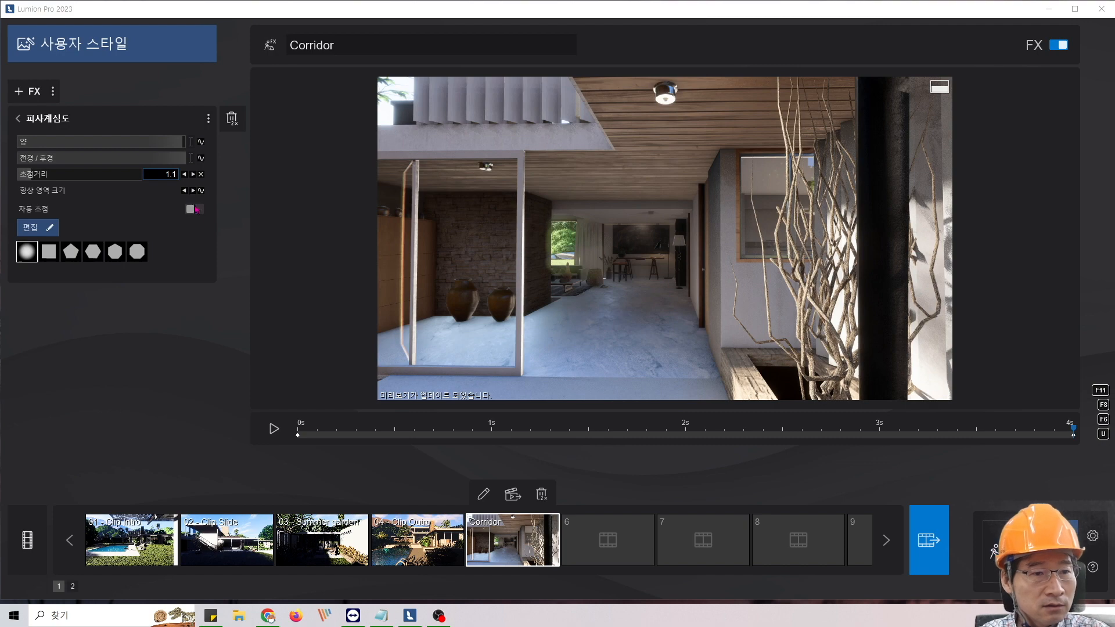
key("Return")
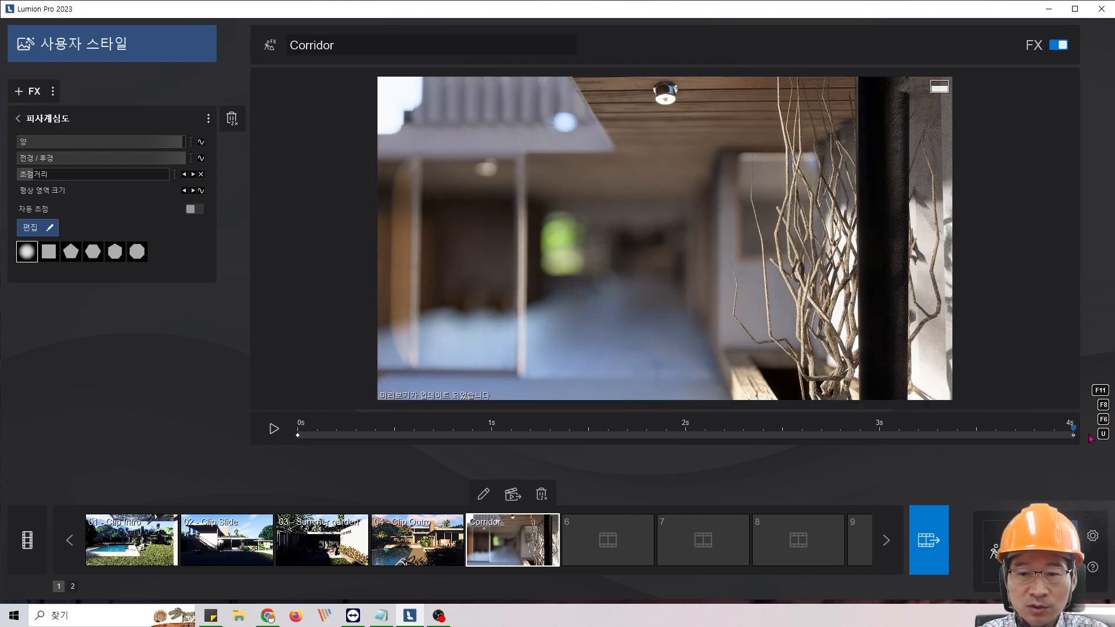
- Preview the focus change by playing and scrubbing the Corridor clip from start to end, and return to 0 s
left_click(297, 433)
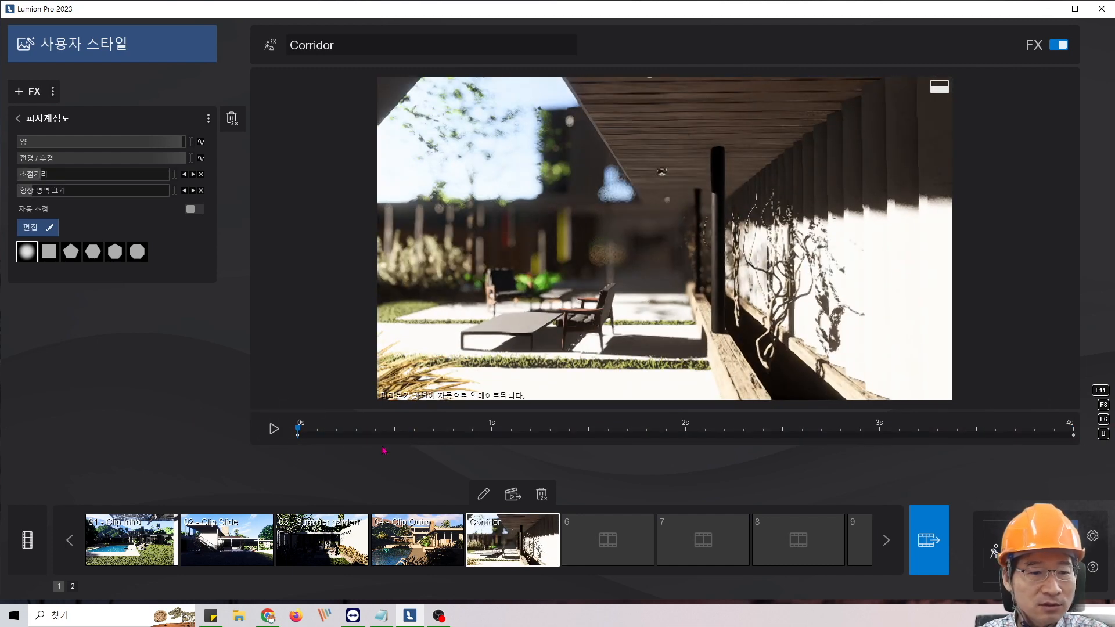
left_click(17, 118)
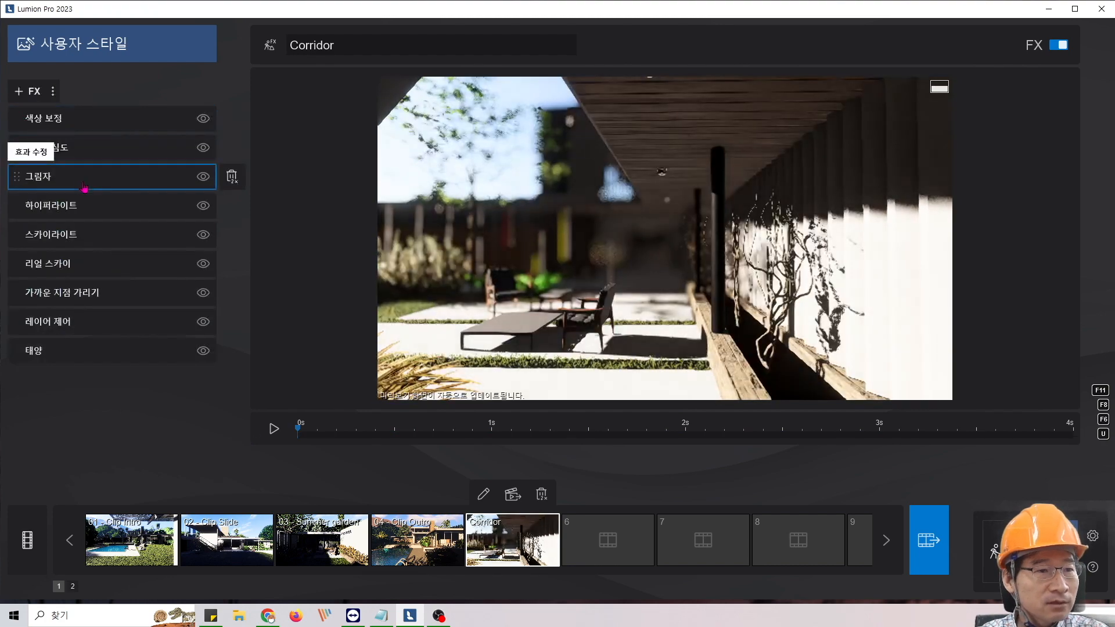
left_click(273, 431)
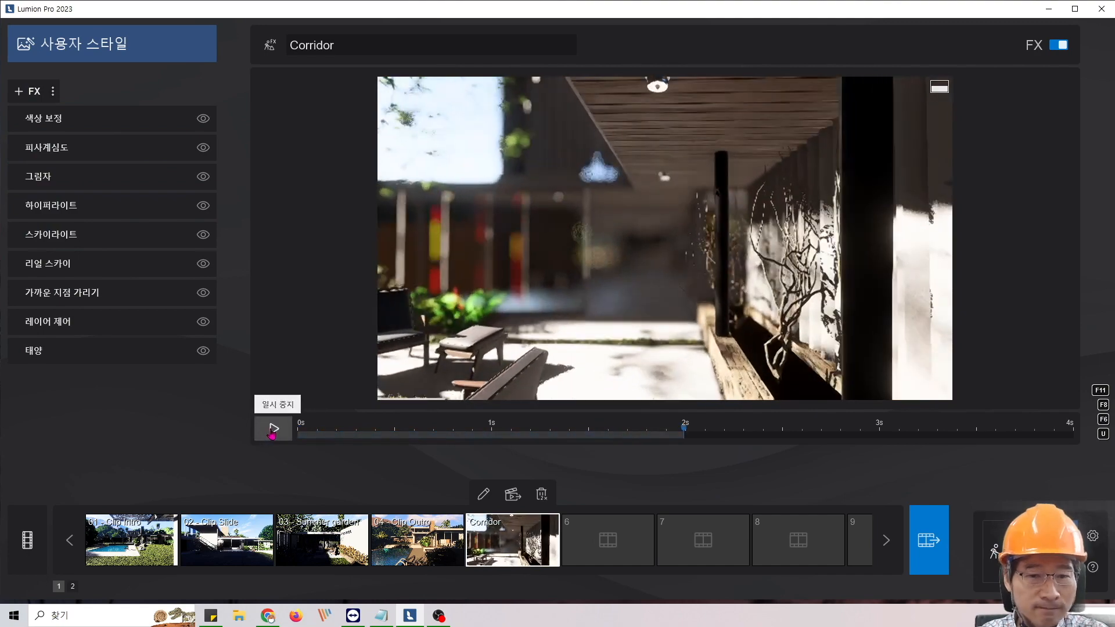
left_click(270, 433)
left_click_drag(684, 442, 1103, 448)
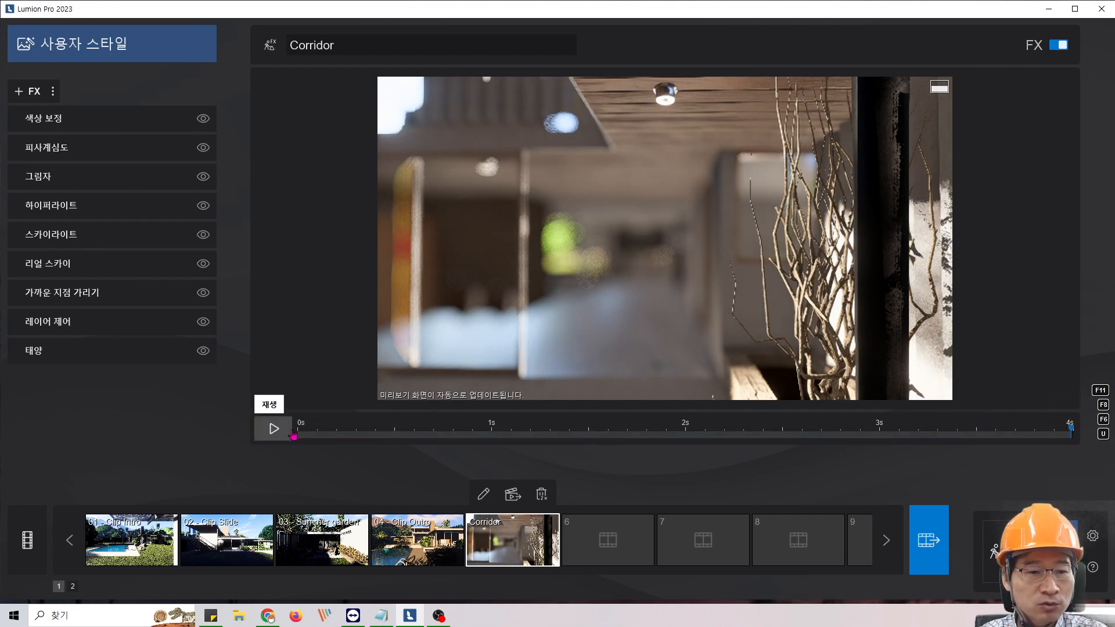
left_click(1074, 433)
left_click_drag(1075, 433, 262, 438)
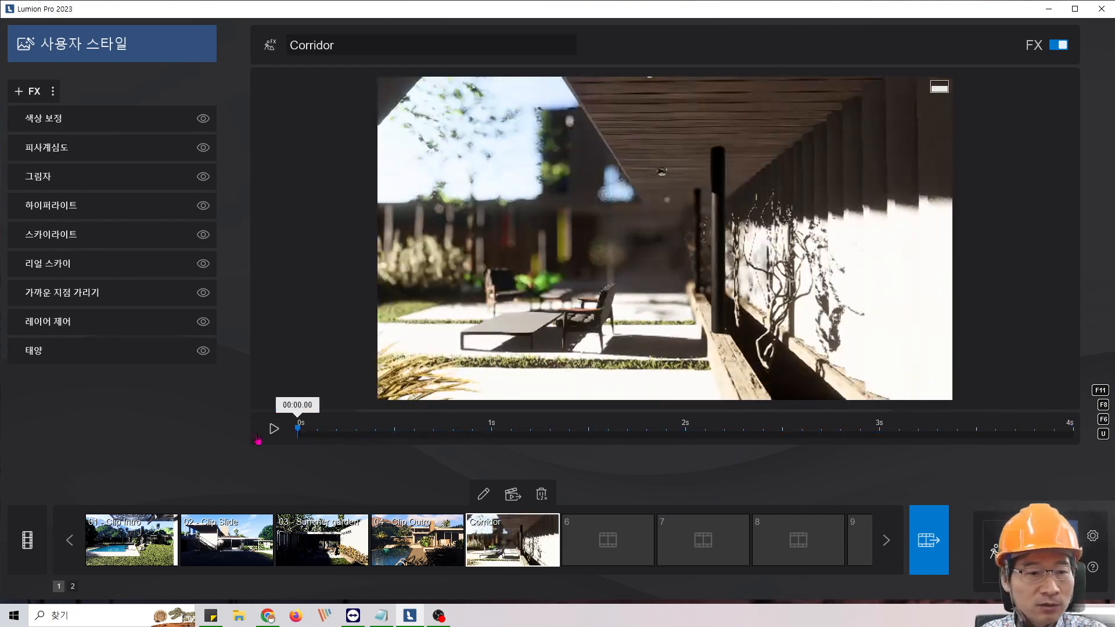
- Review the depth of field effect's focus distance keyframes and auto focus option, and check the noted focus distance in Notepad
left_click(91, 155)
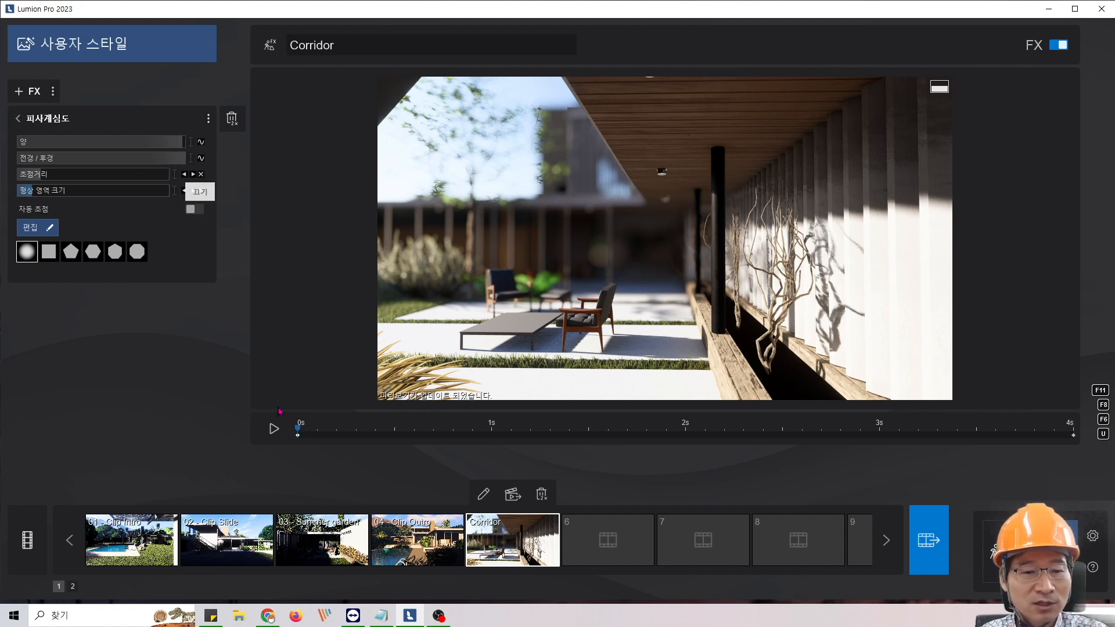
left_click(17, 118)
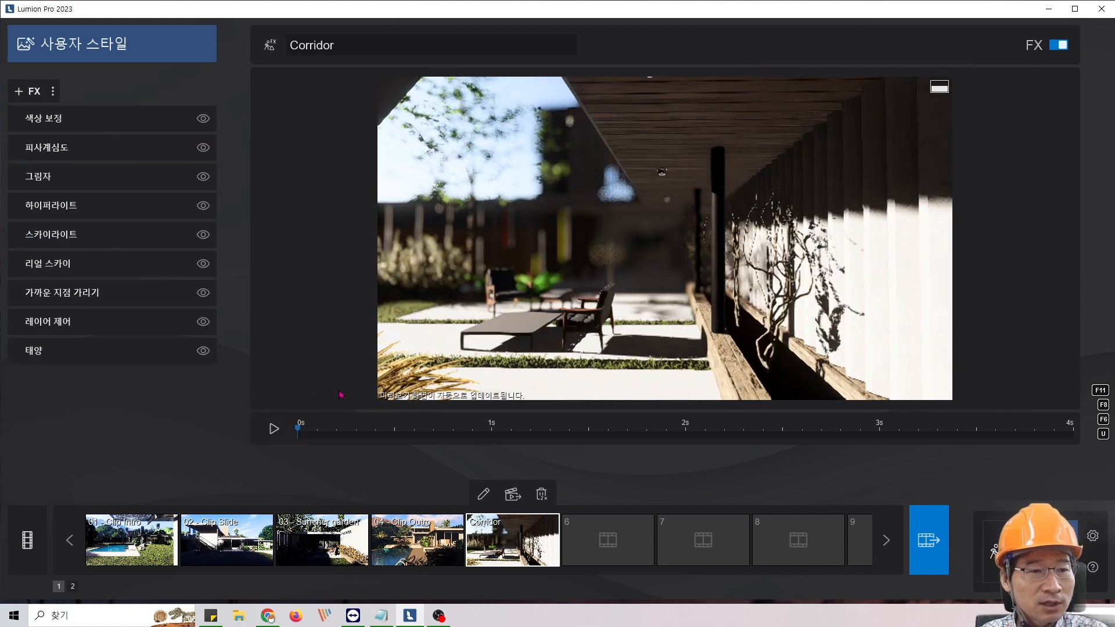
left_click(55, 155)
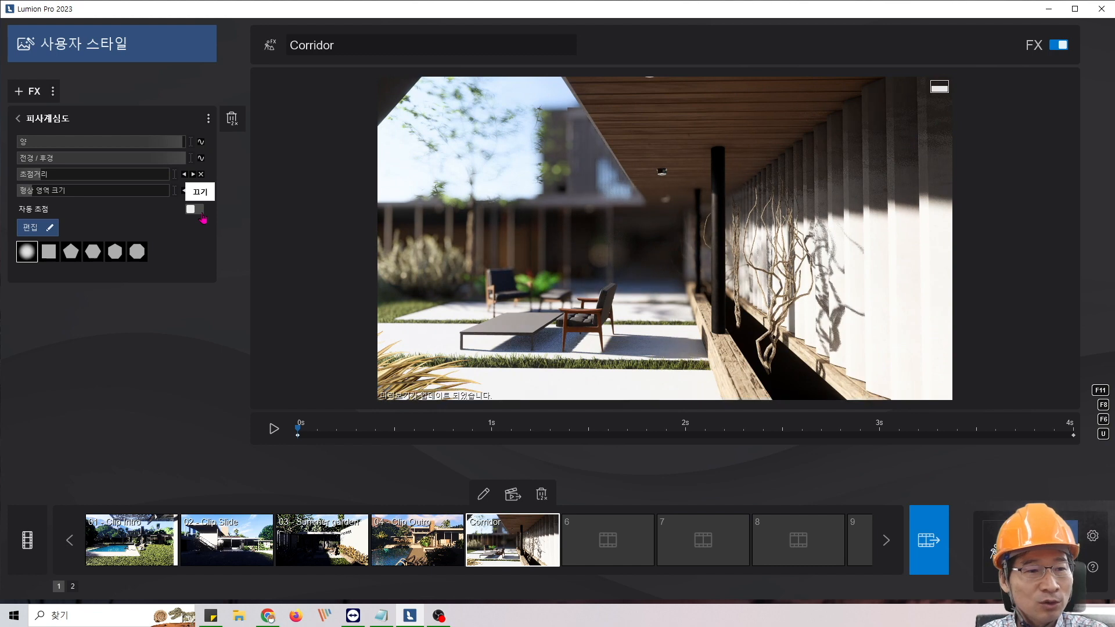
left_click(17, 118)
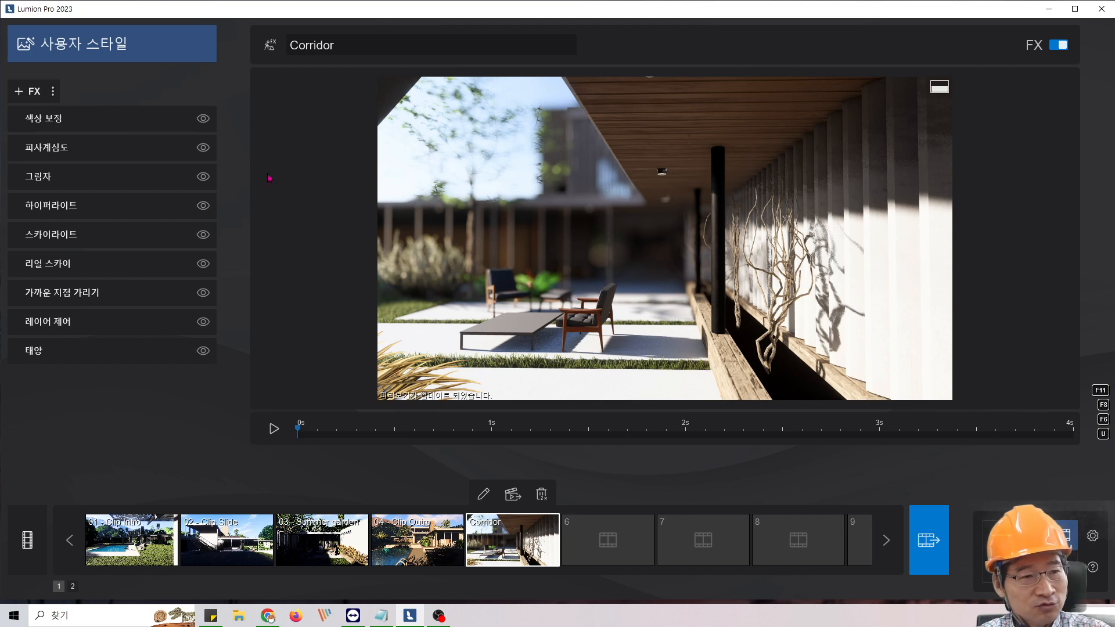
left_click(107, 149)
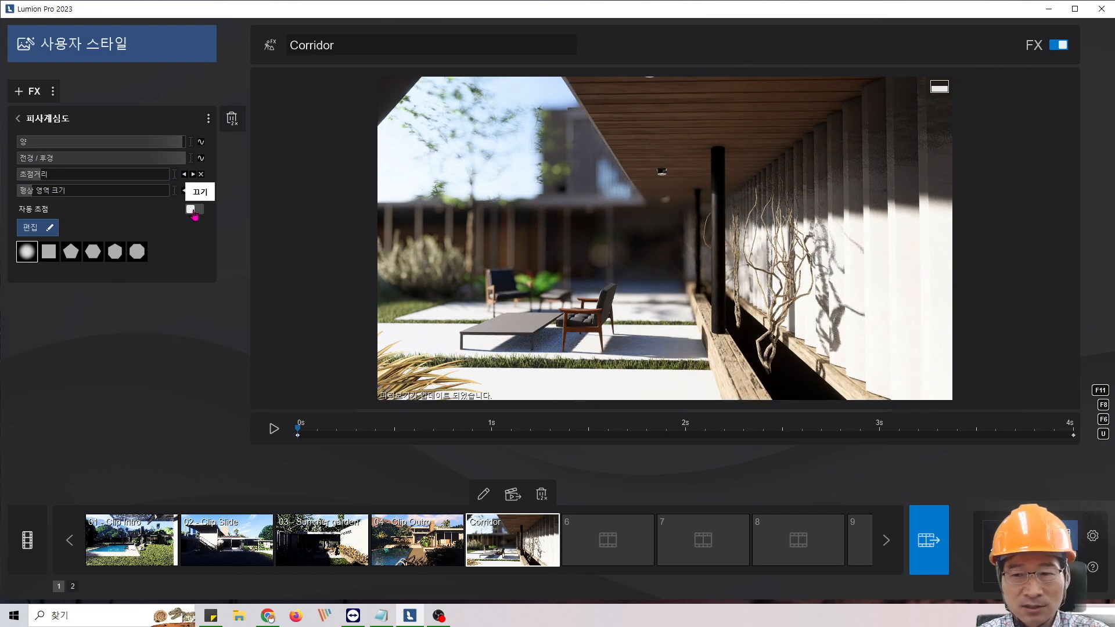
left_click(192, 211)
left_click(18, 119)
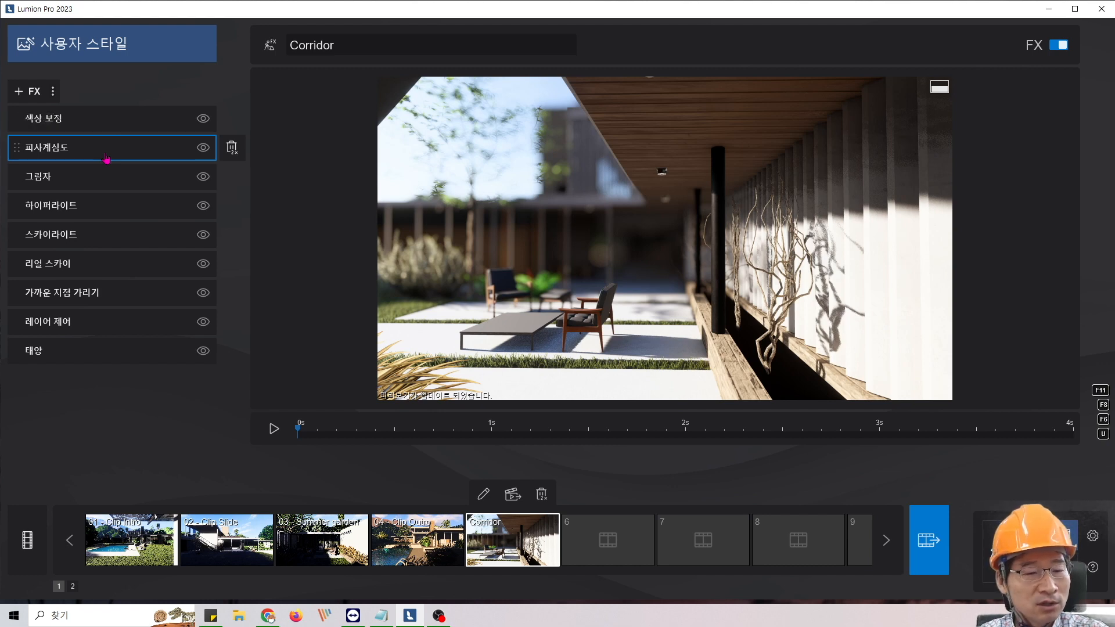
left_click(381, 616)
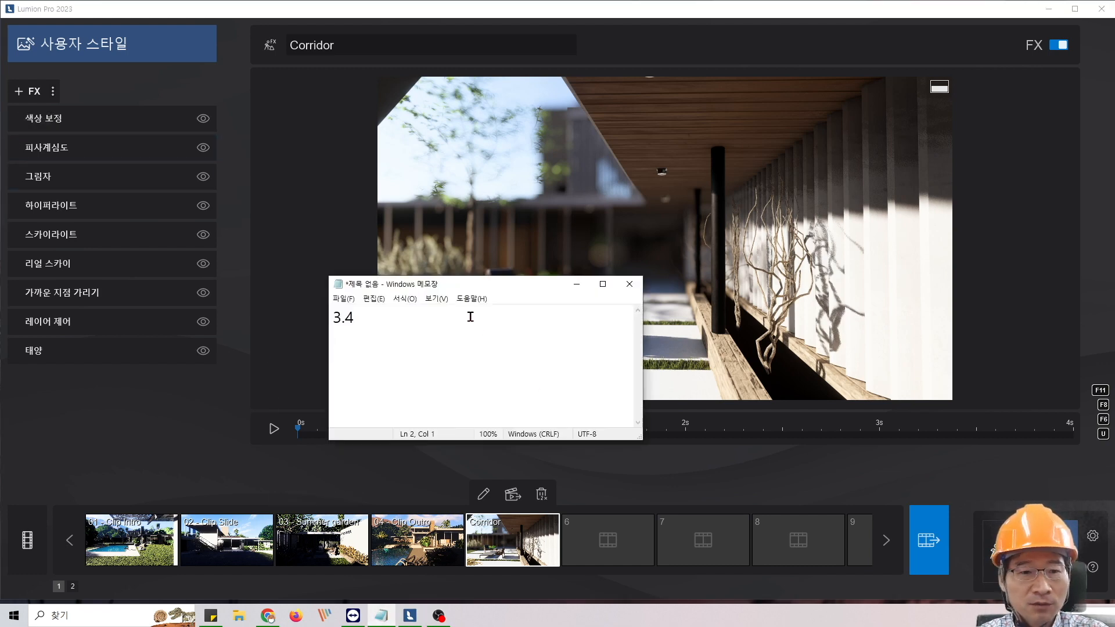
left_click(577, 284)
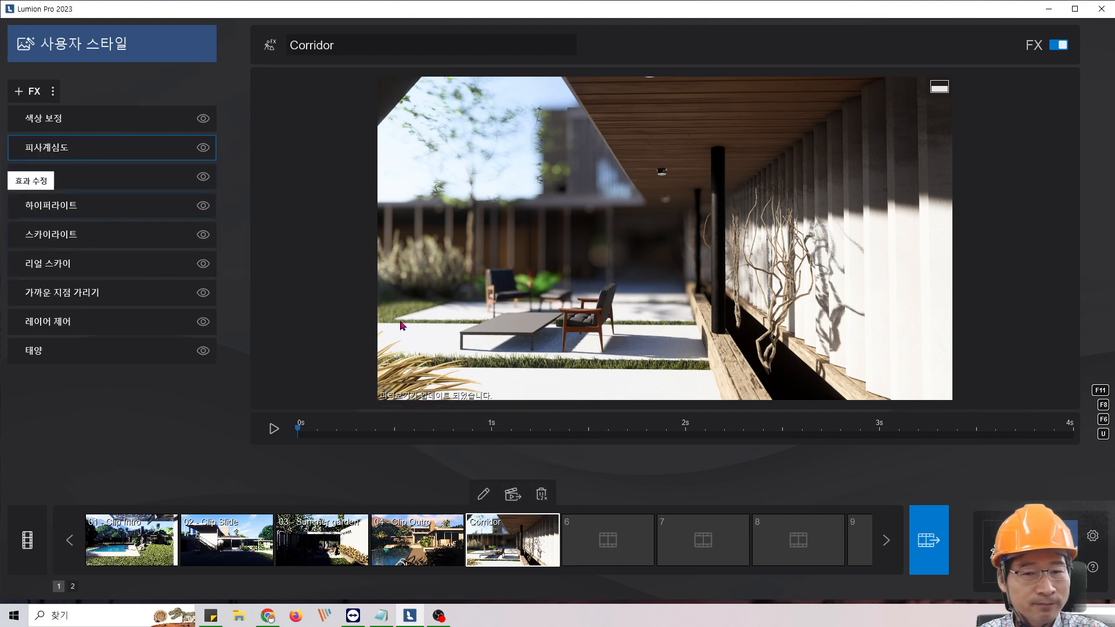